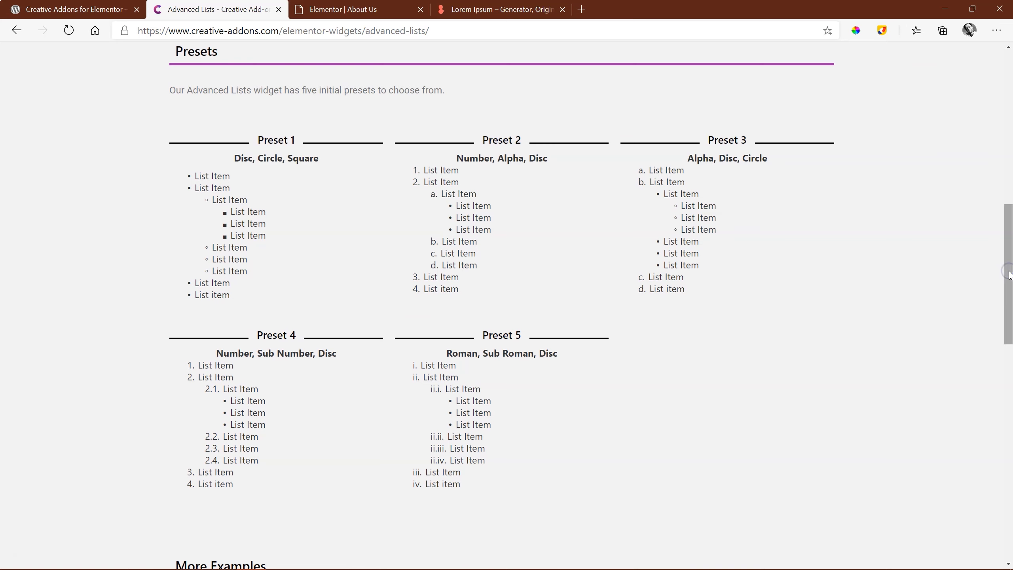
pyautogui.moveTo(1009, 274); pyautogui.dragTo(1010, 390)
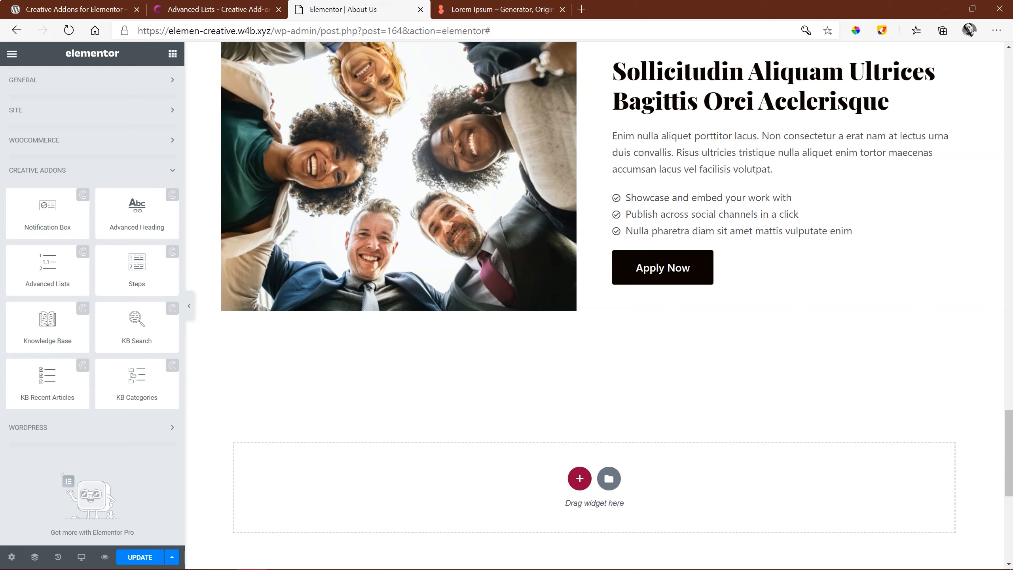
# Insert an Advanced Lists widget between the paragraph and the checklist, and set its list description to "My Main List".
pyautogui.moveTo(27, 268); pyautogui.dragTo(703, 191)
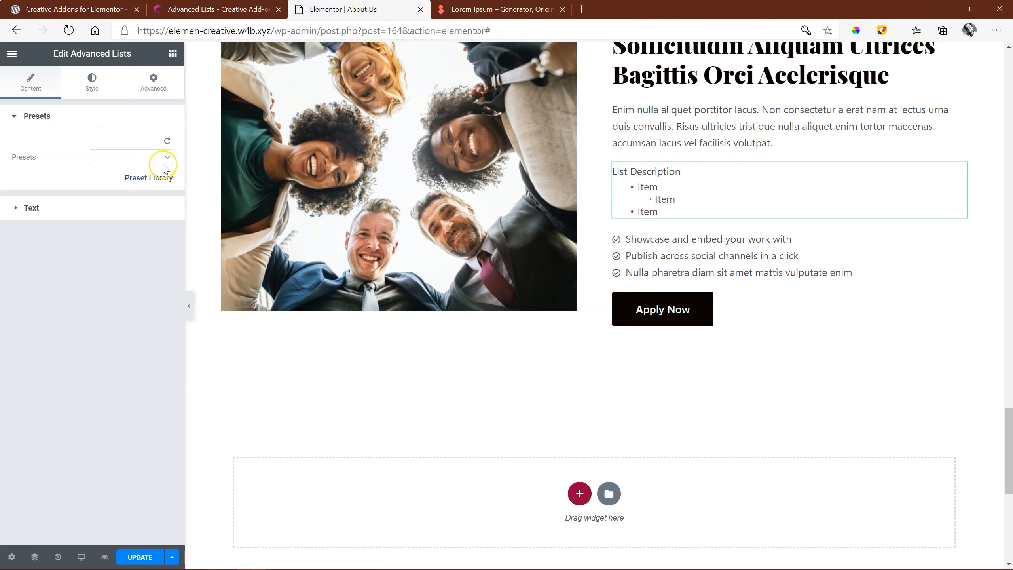
pyautogui.click(32, 208)
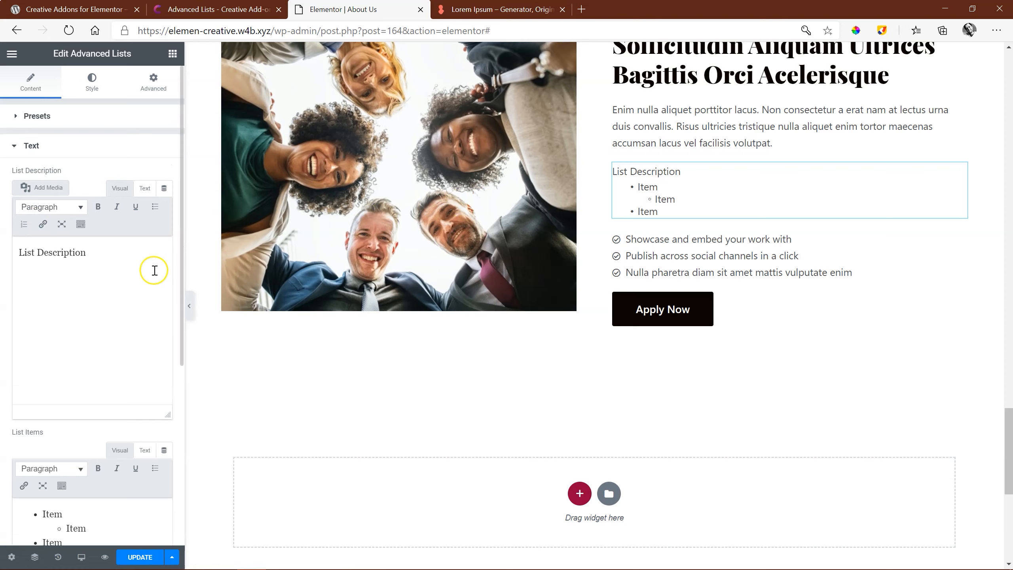
pyautogui.moveTo(87, 252); pyautogui.dragTo(5, 255)
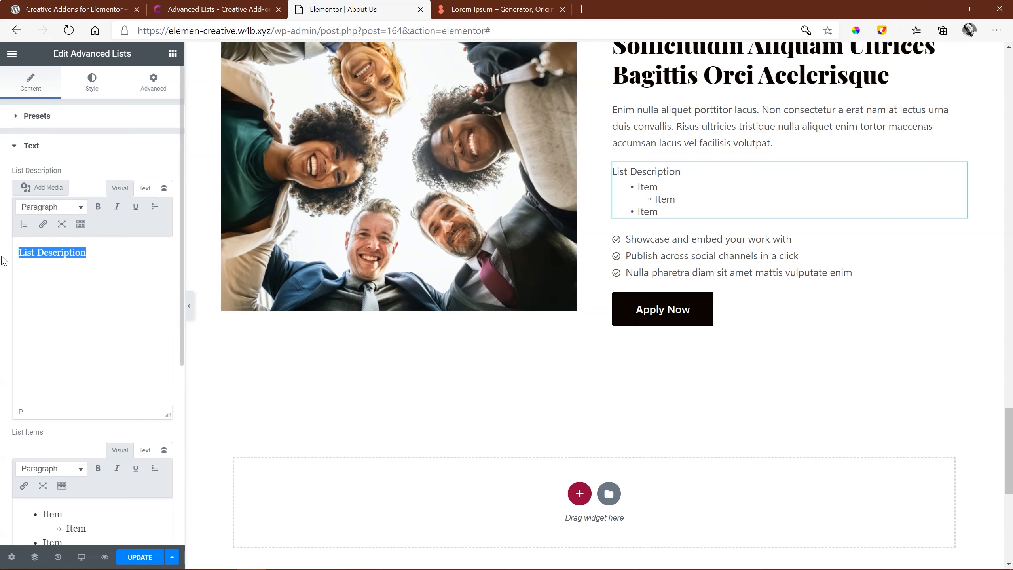
pyautogui.write('My Main List')
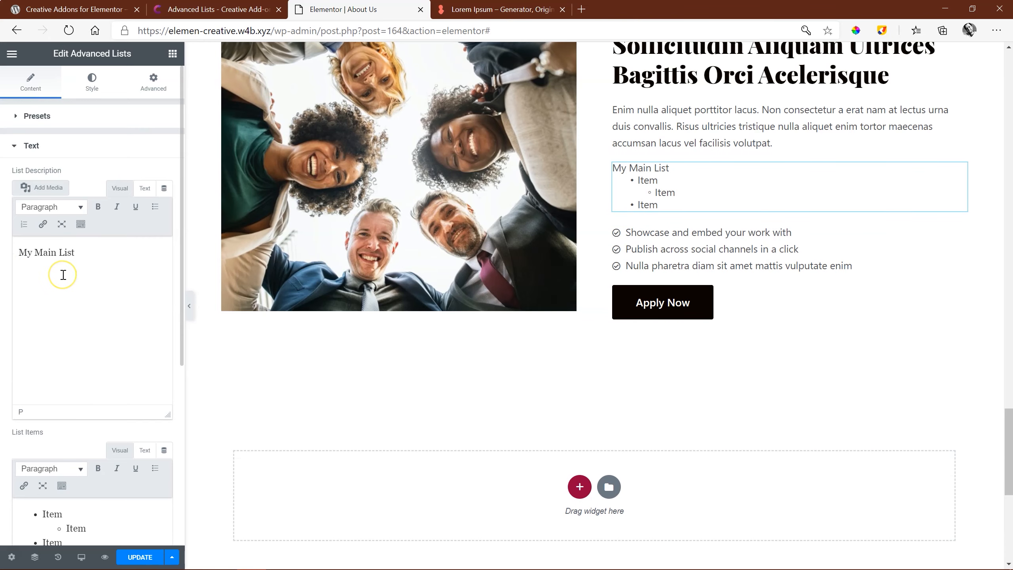
# Switch to the Lorem Ipsum website and generate five paragraphs of placeholder text for the list items.
pyautogui.scroll(-6, 50, 479)
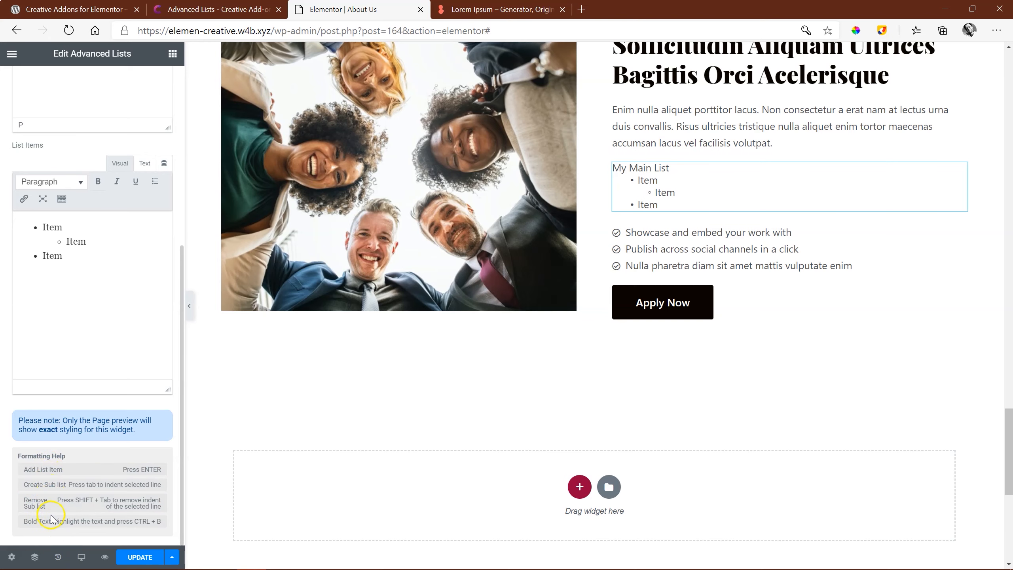
pyautogui.click(498, 9)
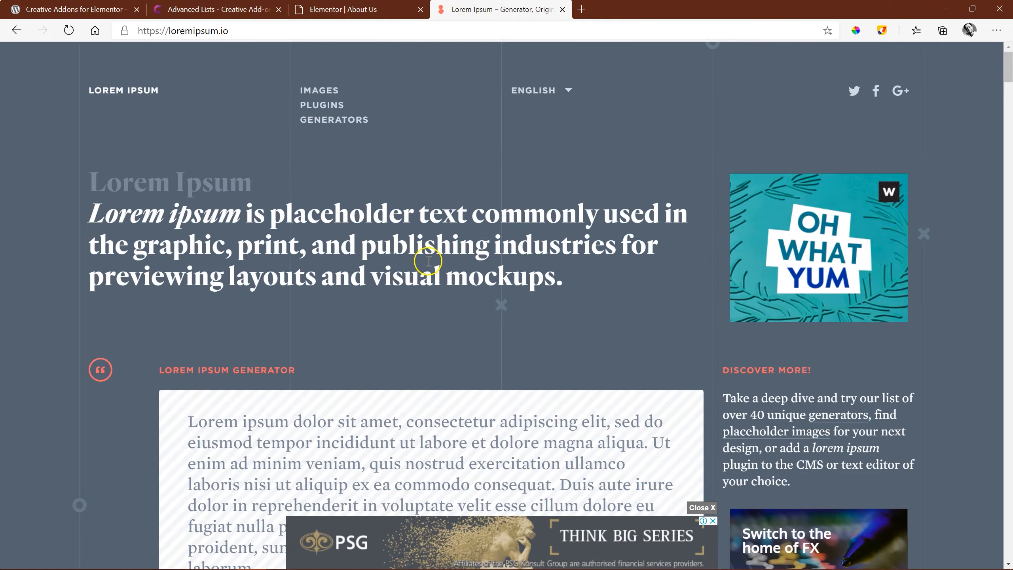
pyautogui.scroll(-10, 426, 263)
pyautogui.scroll(7, 427, 263)
pyautogui.click(369, 317)
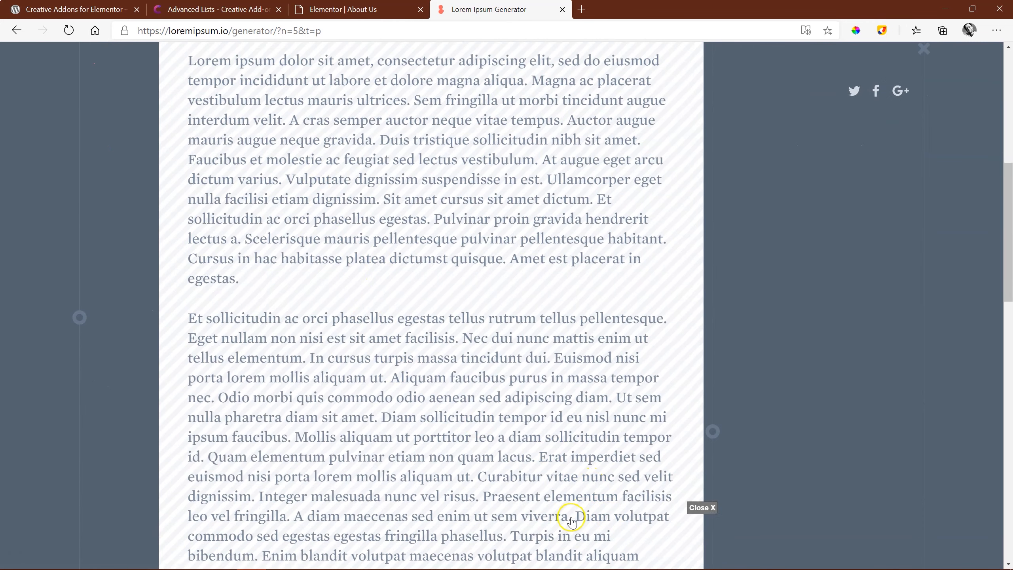
pyautogui.scroll(-3, 395, 343)
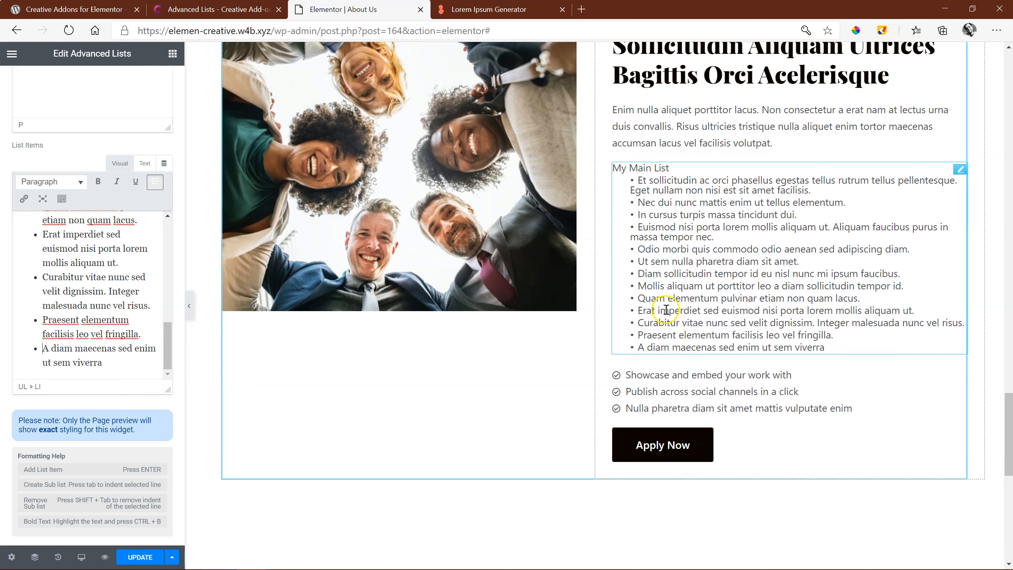
# Indent the list items "Nec dui nunc mattis enim" and "In cursus turpis massa" one level under the first item.
pyautogui.scroll(3, 108, 316)
pyautogui.scroll(6, 109, 316)
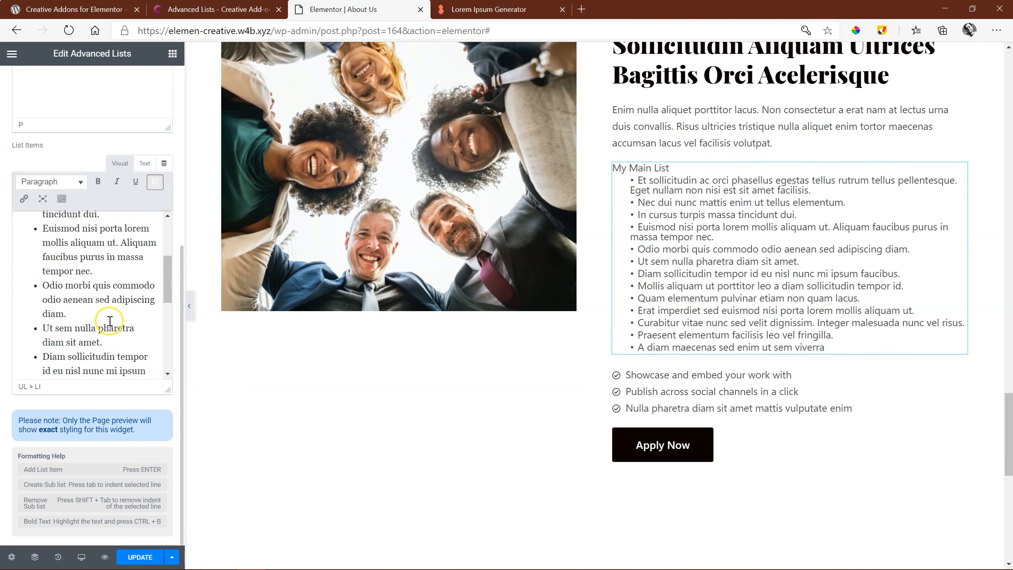
pyautogui.click(40, 299)
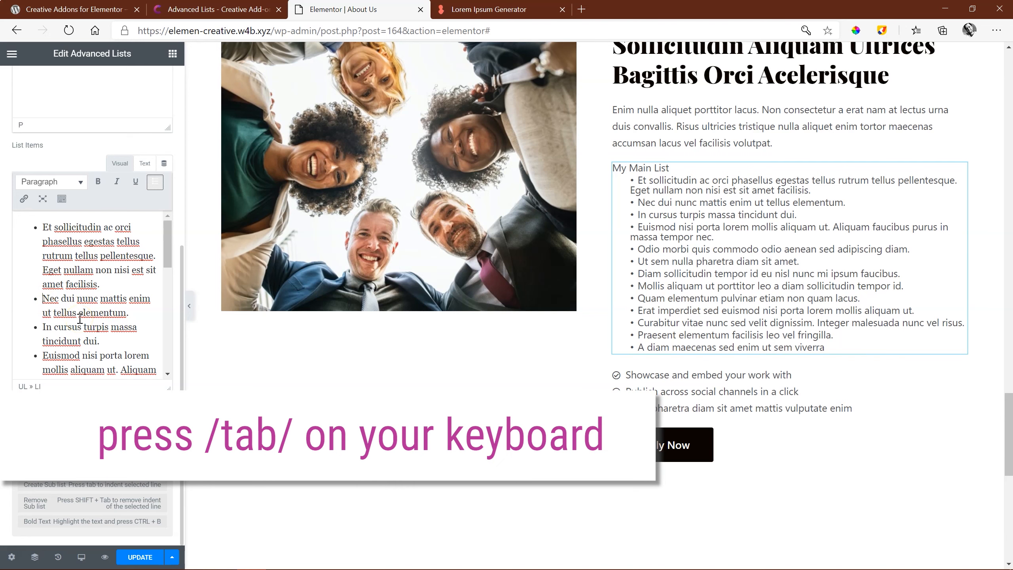
pyautogui.press('Tab')
pyautogui.click(57, 318)
pyautogui.click(41, 340)
pyautogui.press('Tab')
# Indent the "Euismod nisi porta lorem" item two levels so it nests under "In cursus turpis massa".
pyautogui.scroll(-2, 42, 340)
pyautogui.click(41, 299)
pyautogui.click(82, 371)
pyautogui.press('Tab')
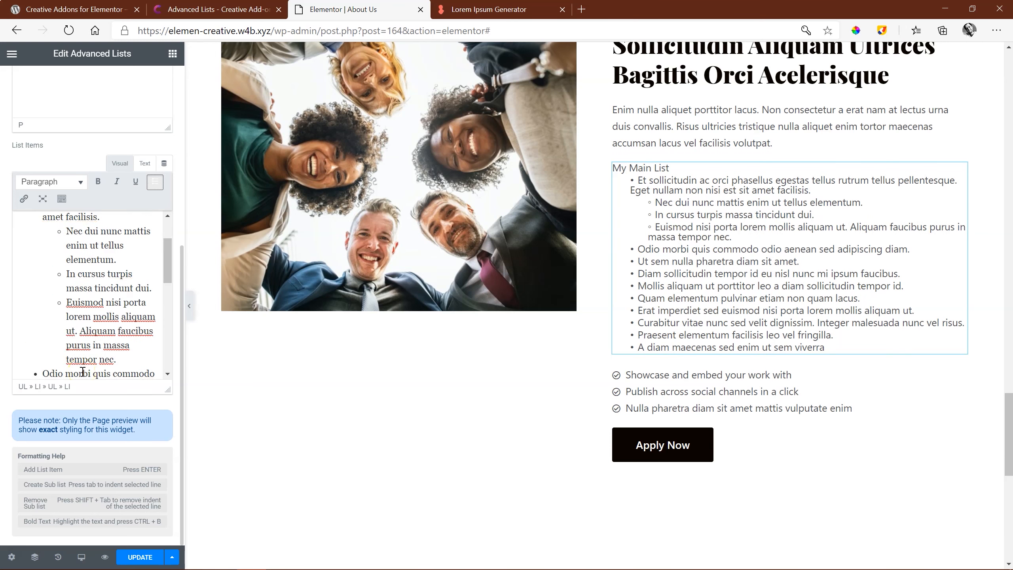
pyautogui.press('Tab')
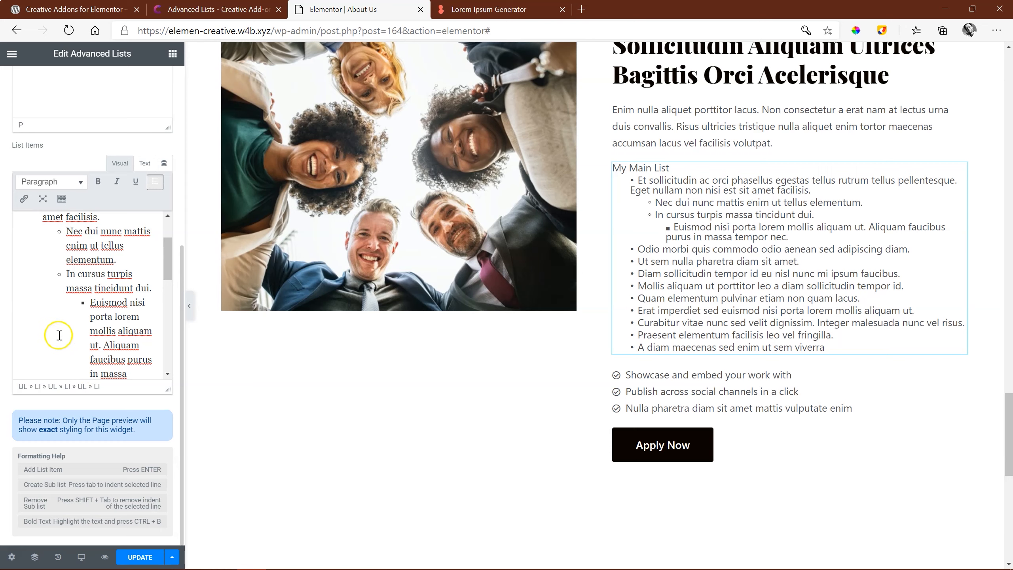
# Indent the "Odio morbi quis commodo" item two levels to align it with the "Euismod nisi porta" item.
pyautogui.scroll(-3, 56, 325)
pyautogui.scroll(1, 56, 326)
pyautogui.click(41, 302)
pyautogui.press('Tab')
pyautogui.press('Tab')
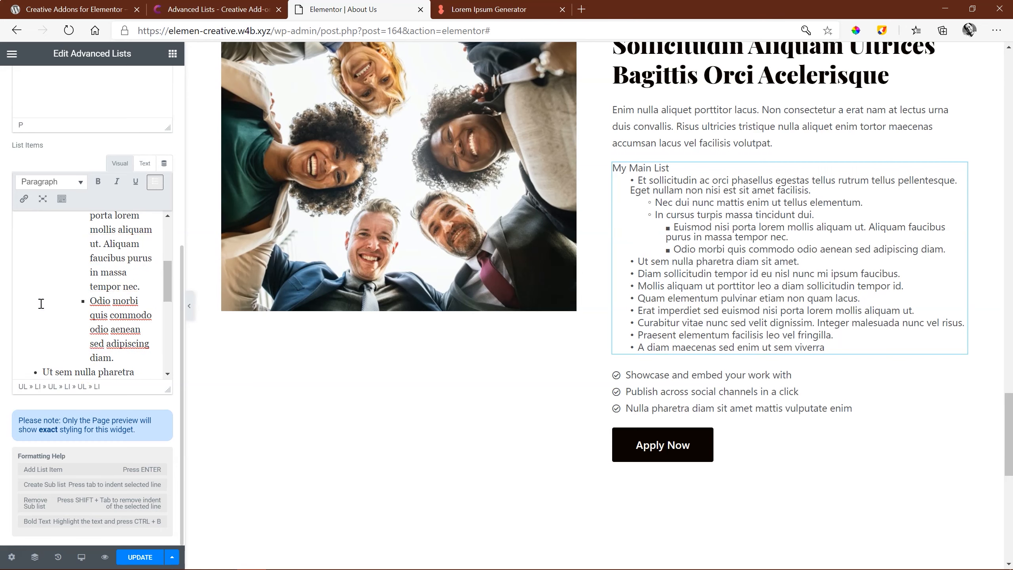
# Indent the "Ut sem nulla pharetra" item three levels and move it back by one level.
pyautogui.click(39, 368)
pyautogui.press('Tab')
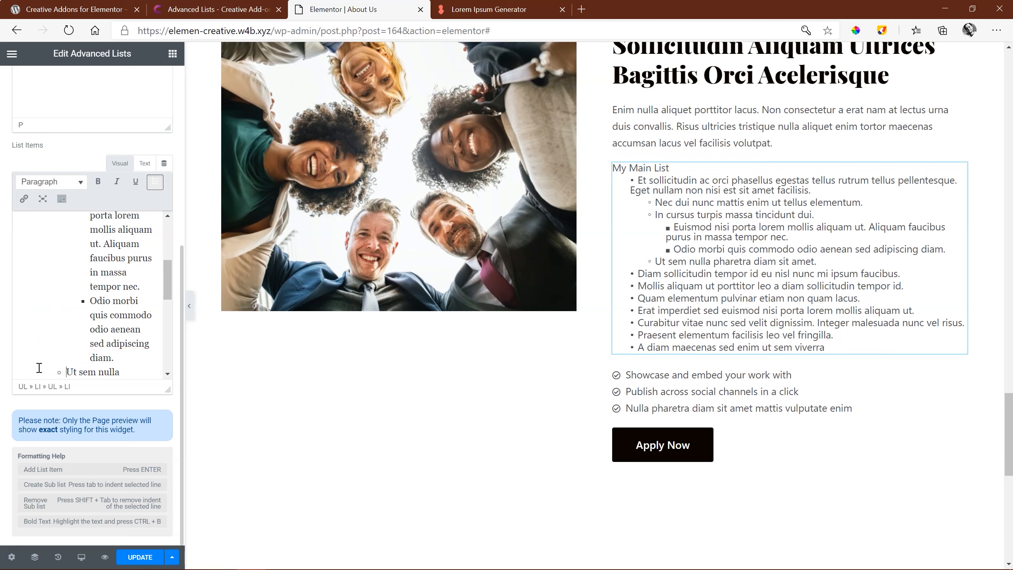
pyautogui.press('Tab')
pyautogui.press('Tab')
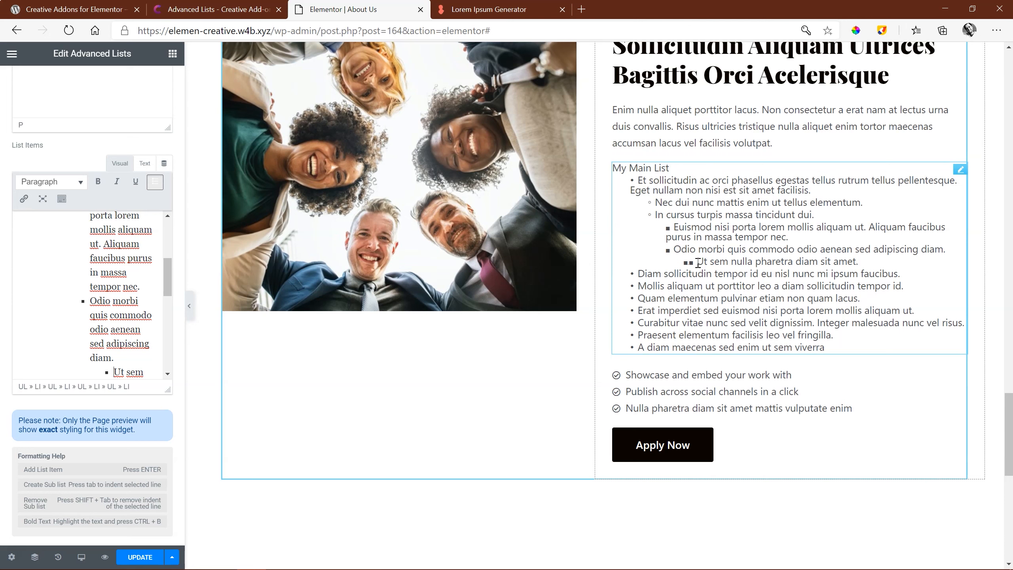
pyautogui.hotkey('shift', 'Tab')
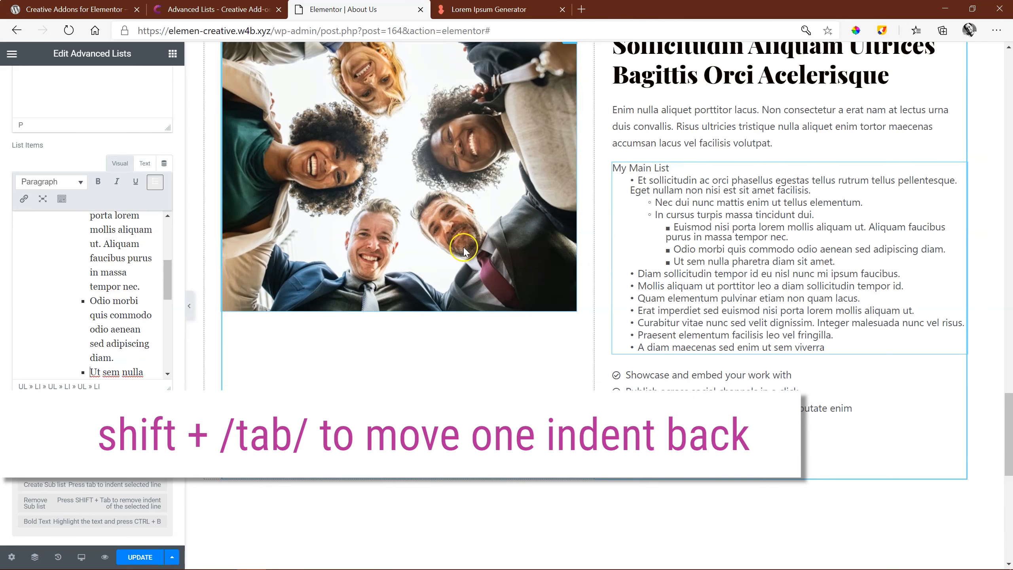
# Indent the "Mollis", "Quam", "Curabitur" and "Praesent" items one level, and the final "A diam maecenas" item two levels.
pyautogui.moveTo(170, 280); pyautogui.dragTo(169, 344)
pyautogui.click(46, 314)
pyautogui.click(44, 326)
pyautogui.press('Tab')
pyautogui.click(44, 370)
pyautogui.press('Tab')
pyautogui.click(44, 267)
pyautogui.press('Tab')
pyautogui.click(41, 365)
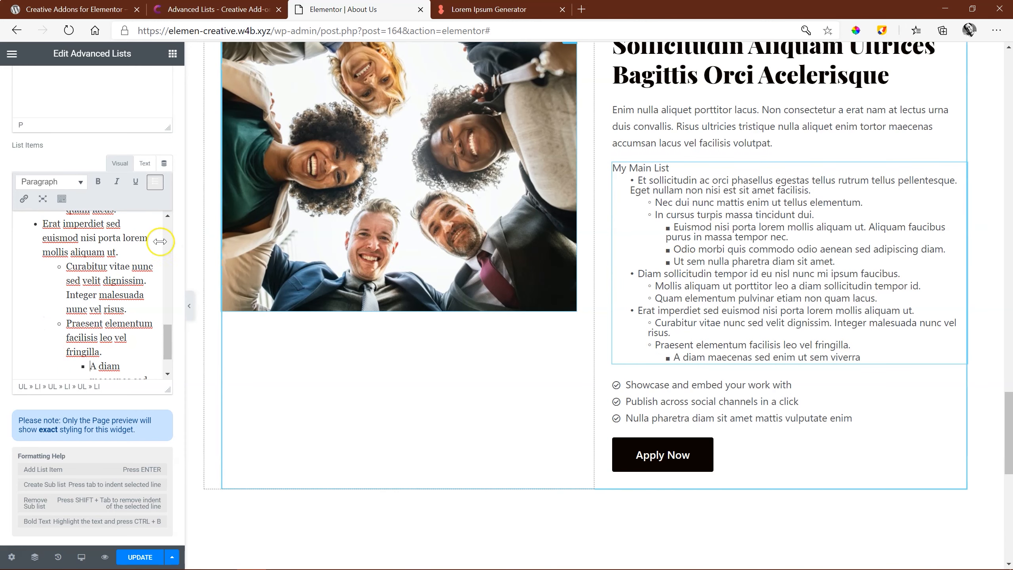
# Try the presets "Design 1: disc, circle, square" and "Design 2: number, alpha, disc" on the list.
pyautogui.scroll(5, 161, 254)
pyautogui.scroll(10, 162, 254)
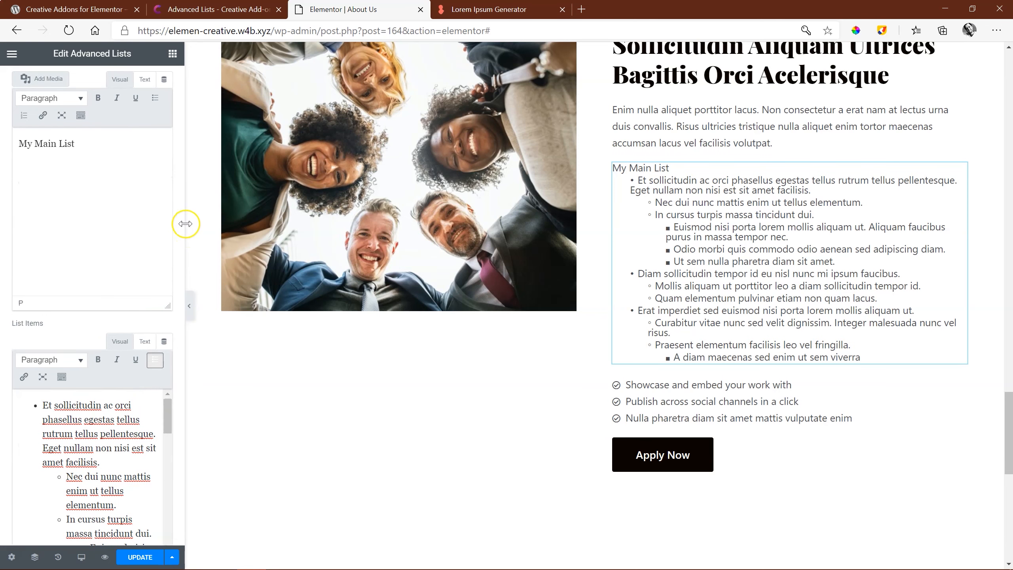
pyautogui.scroll(3, 179, 212)
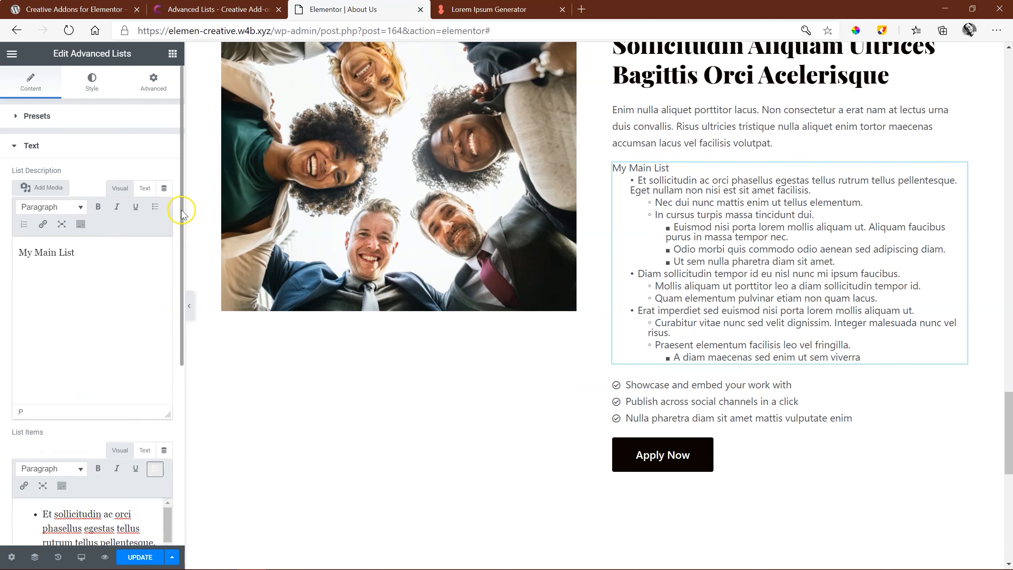
pyautogui.click(33, 115)
pyautogui.click(150, 156)
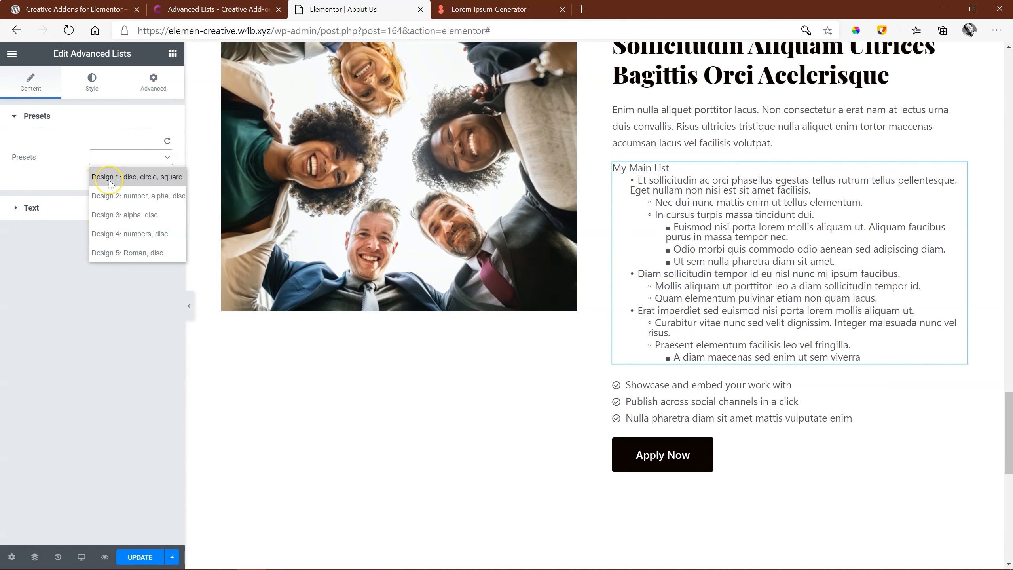
pyautogui.click(150, 182)
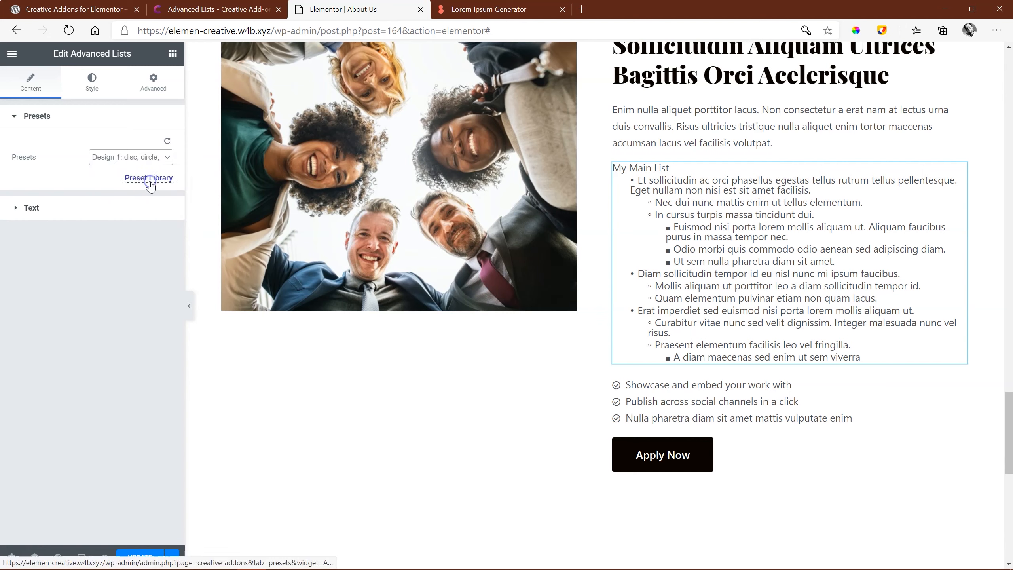
pyautogui.click(148, 159)
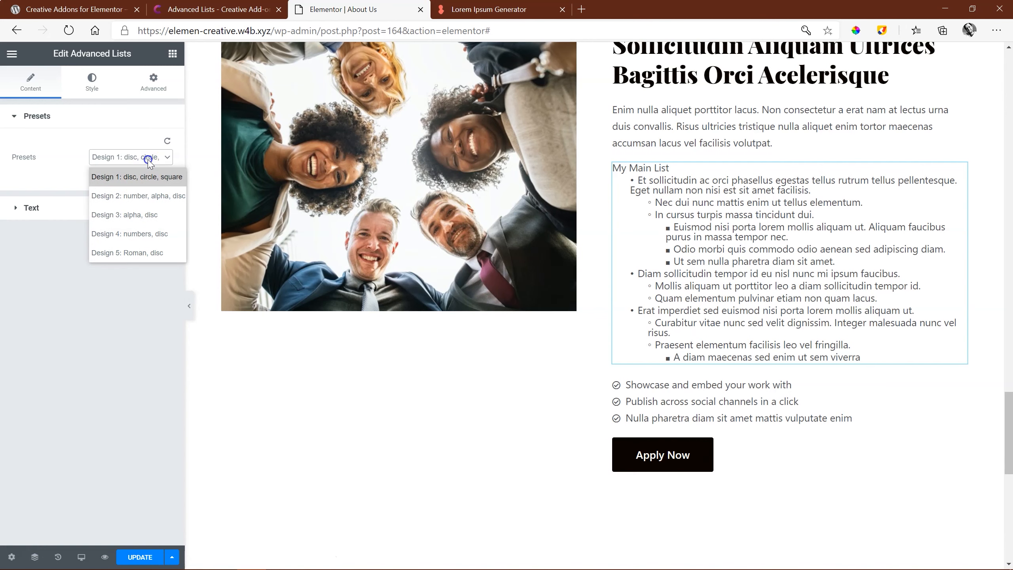
pyautogui.click(138, 196)
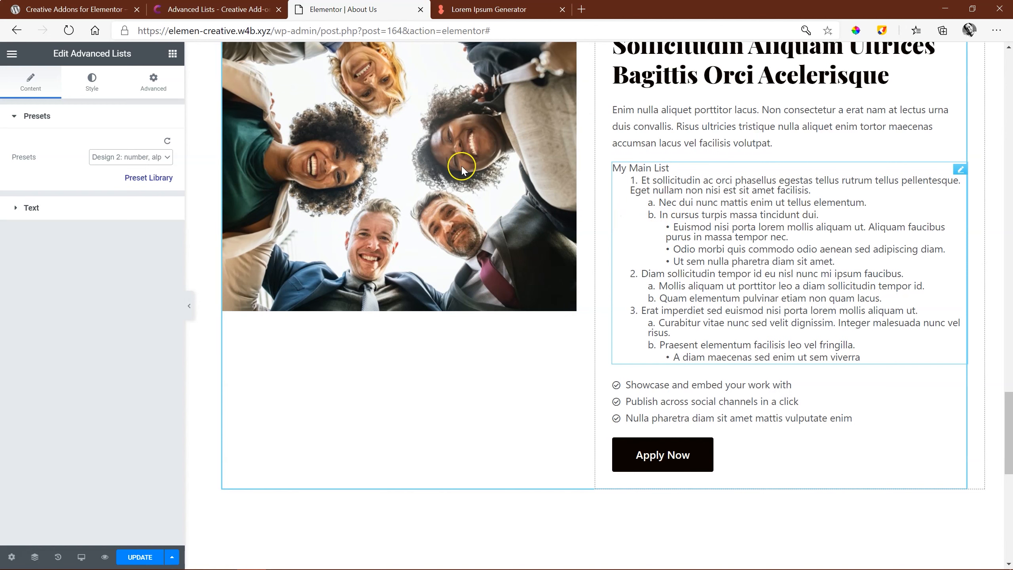
# Try the presets "Design 3: alpha, disc" and "Design 4: numbers, disc" on the list.
pyautogui.click(152, 156)
pyautogui.click(133, 212)
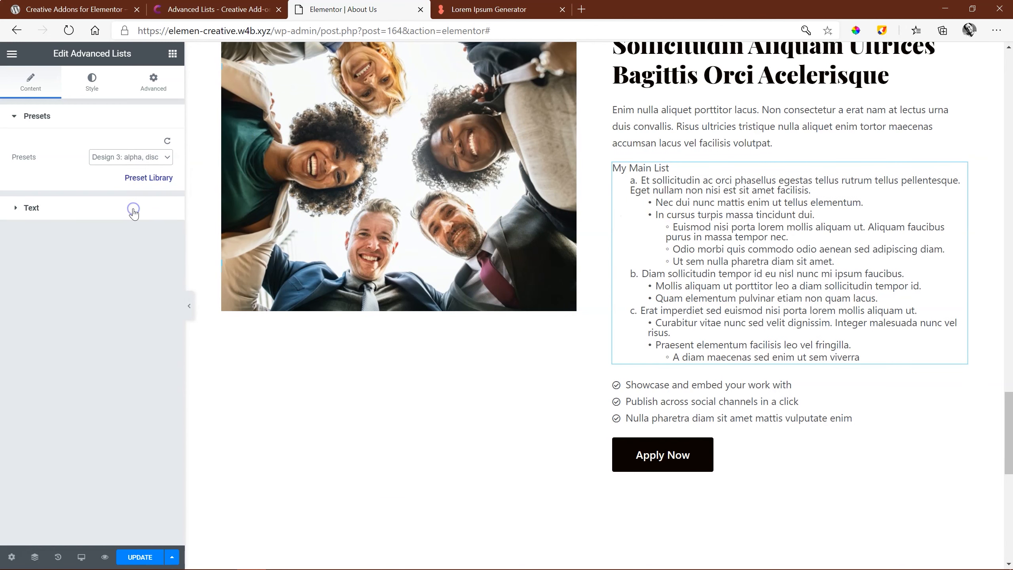
pyautogui.click(168, 156)
pyautogui.click(154, 233)
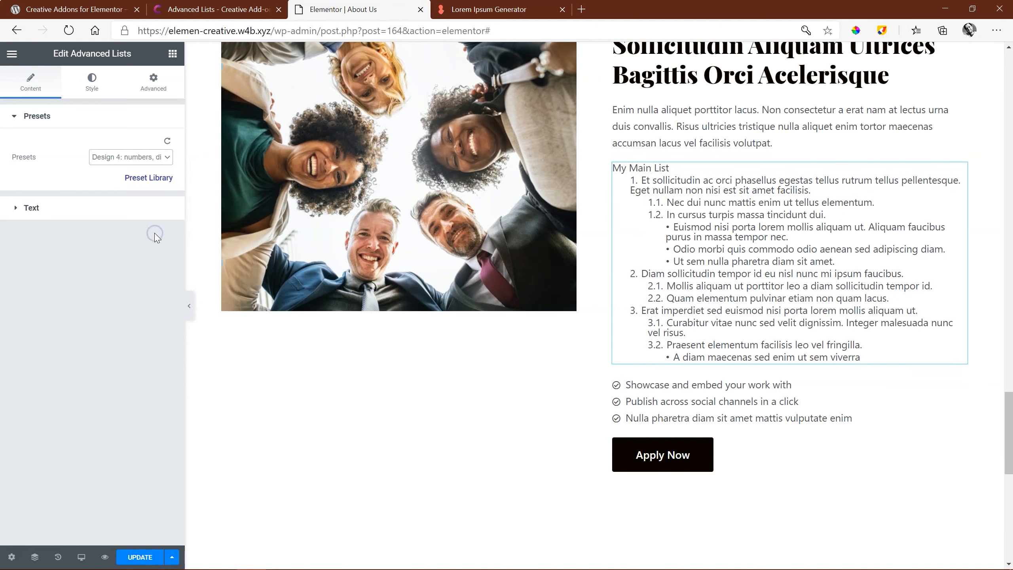
# Apply the "Design 5: Roman, disc" preset to the list.
pyautogui.click(139, 158)
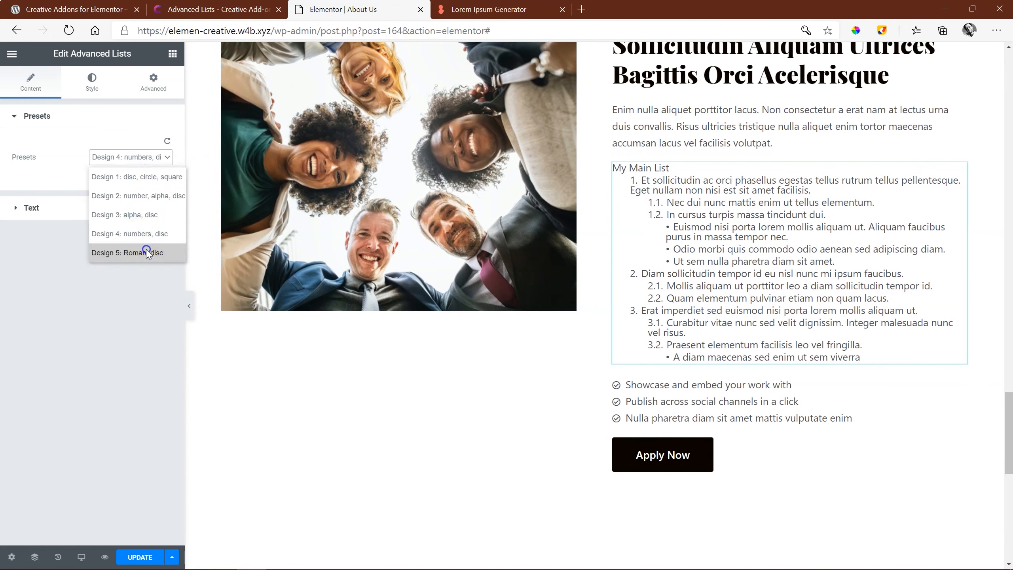
pyautogui.click(147, 252)
# Try the Right alignment for the list container in the widget's style settings.
pyautogui.click(92, 83)
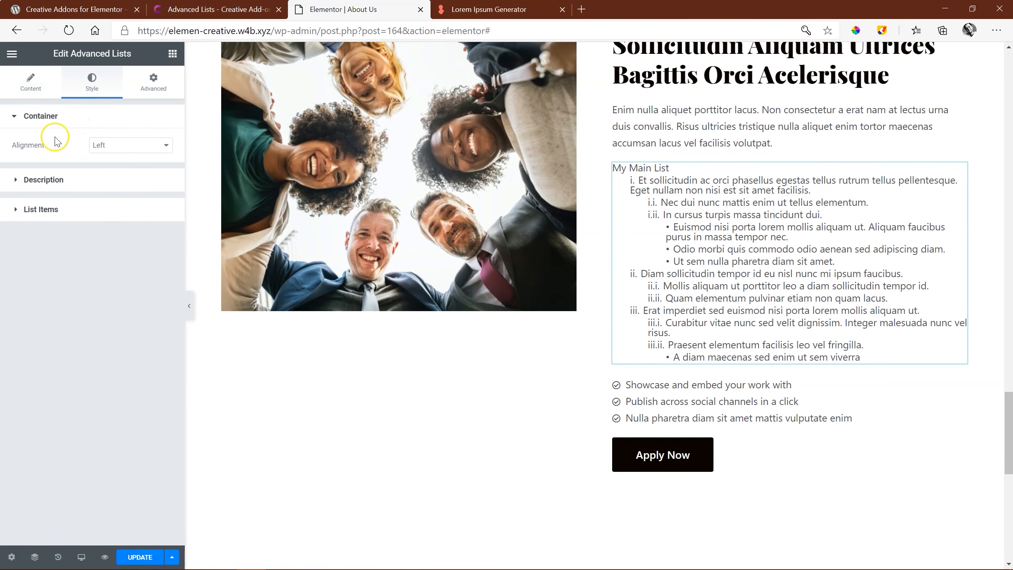
pyautogui.click(100, 149)
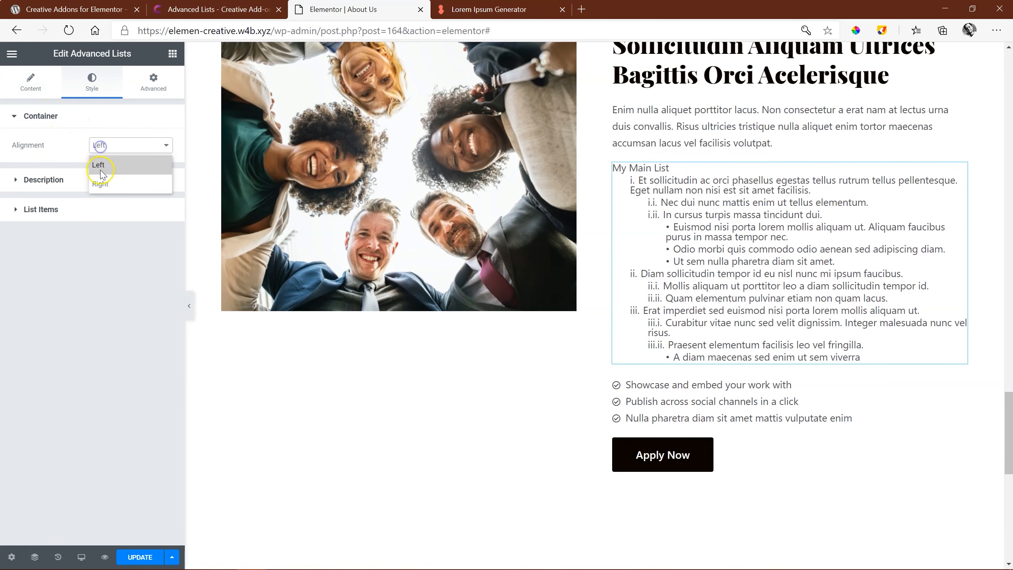
pyautogui.click(100, 186)
# Try the Under List and Hide positions for the list description, and return it to Above List.
pyautogui.click(110, 181)
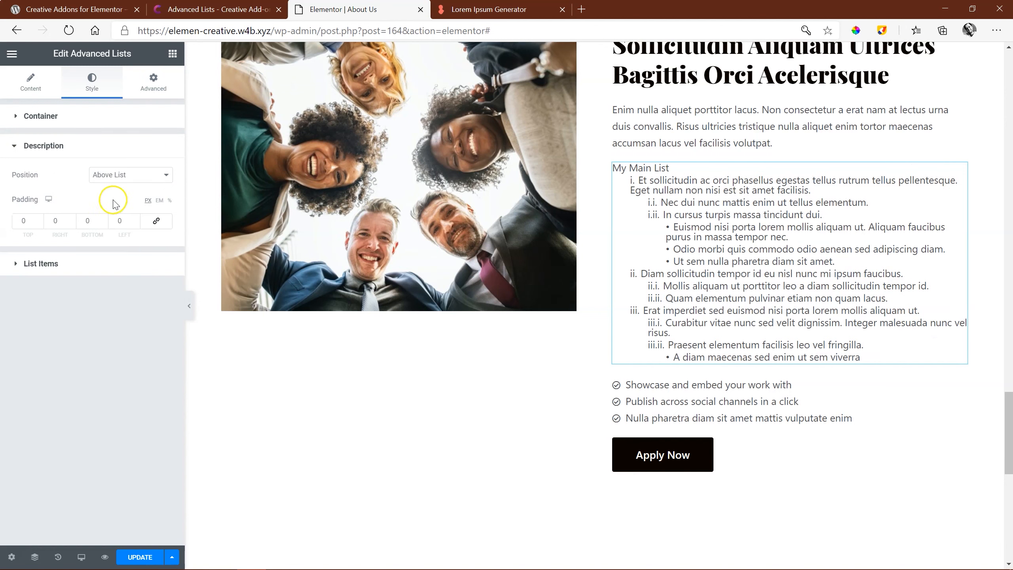
pyautogui.click(125, 176)
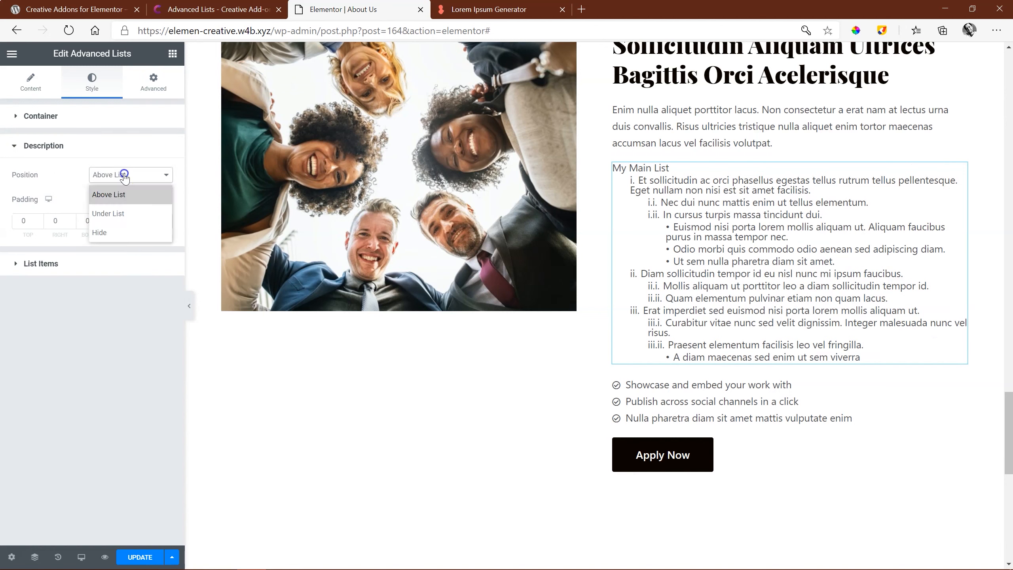
pyautogui.click(116, 212)
pyautogui.click(136, 175)
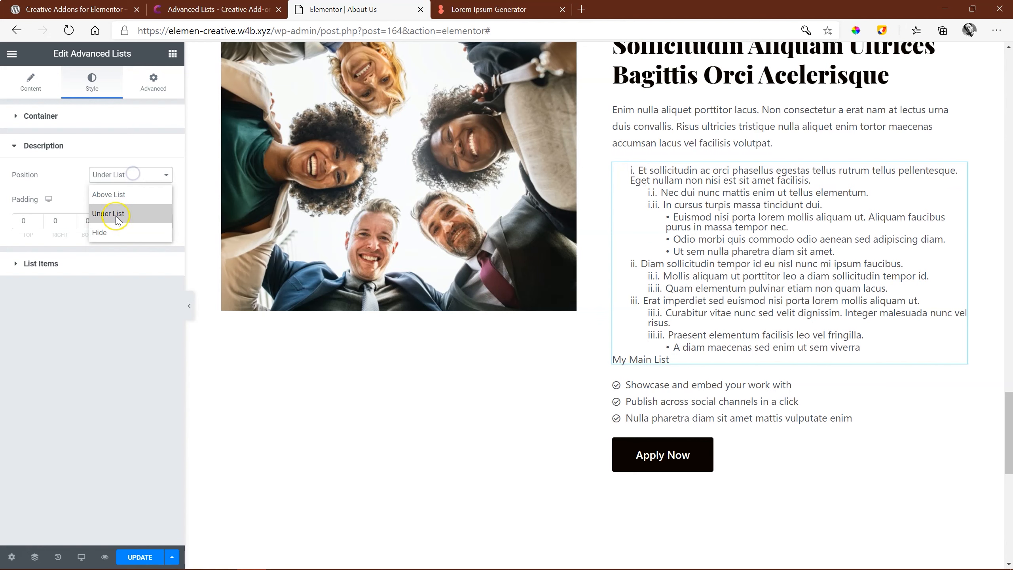
pyautogui.click(113, 231)
pyautogui.click(127, 176)
pyautogui.click(124, 194)
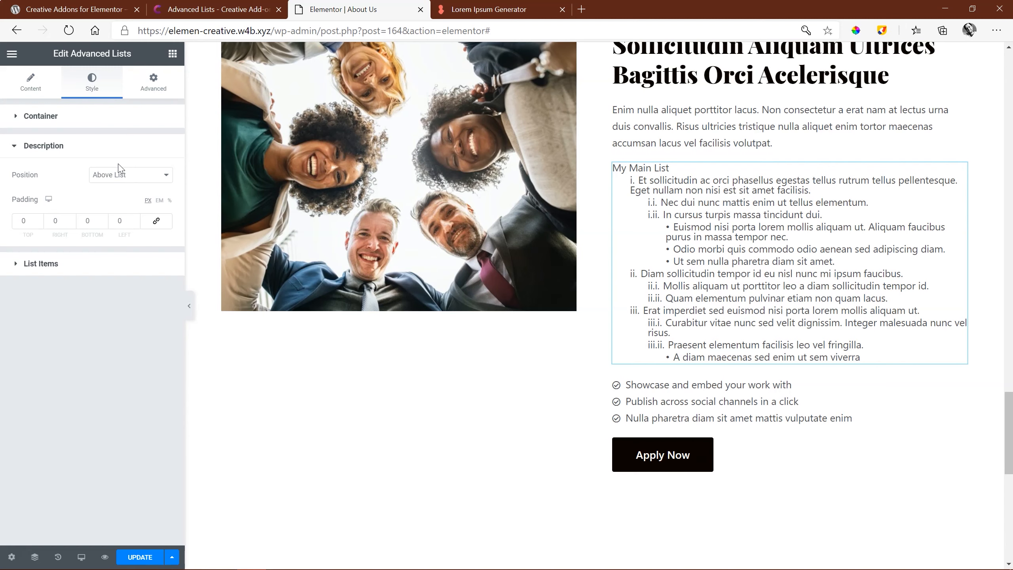
# Set the list description's position to Hide.
pyautogui.click(113, 175)
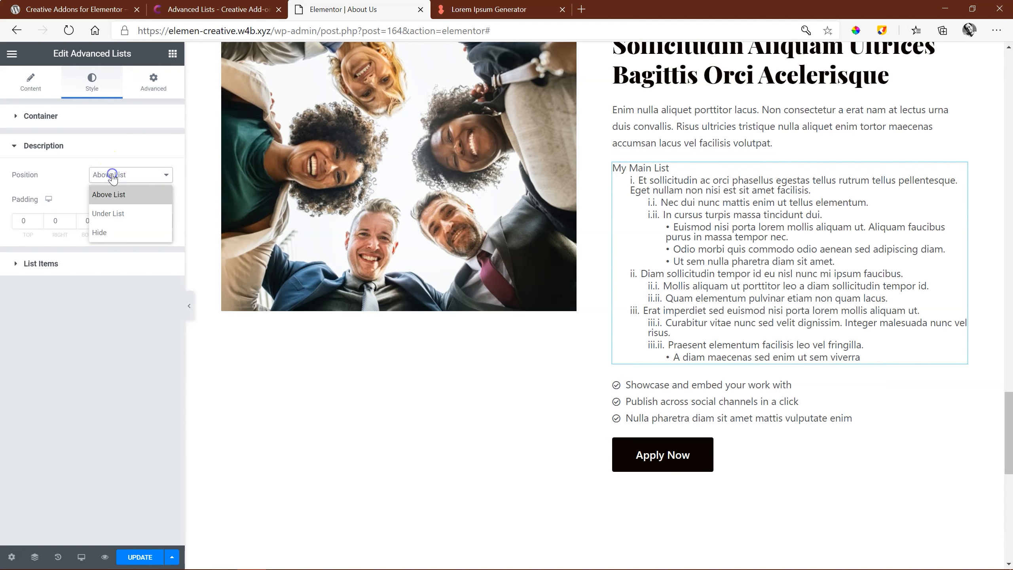
pyautogui.click(103, 233)
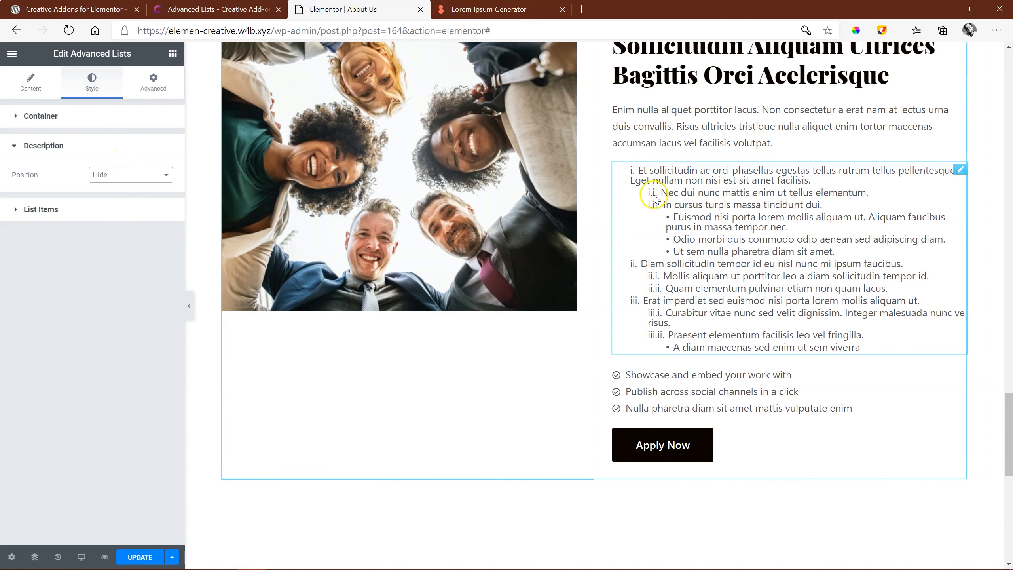
# Set the list description's position to Above List and open the List Items style settings.
pyautogui.click(105, 174)
pyautogui.click(107, 195)
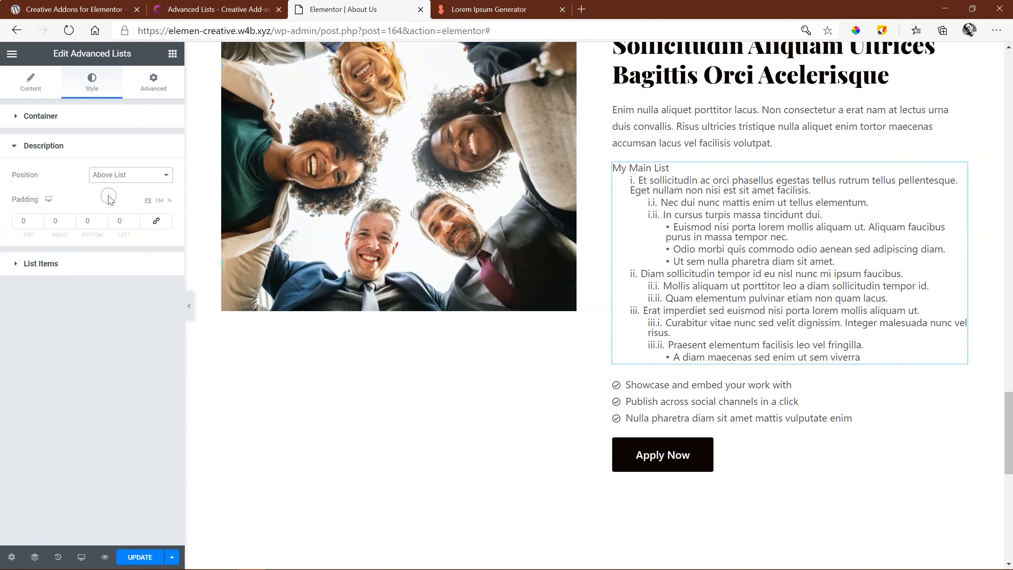
pyautogui.click(54, 269)
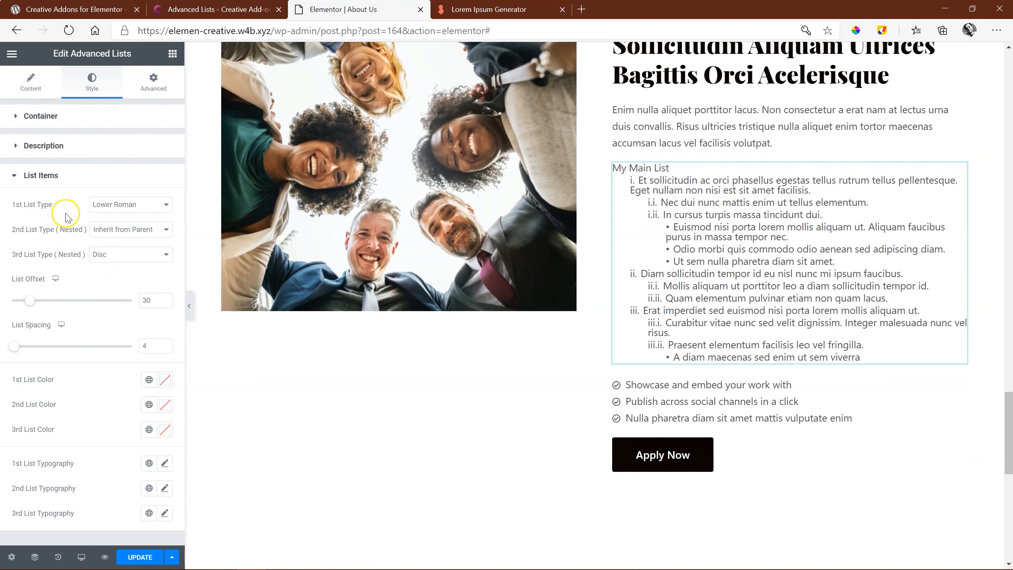
# Try the Georgian, Armenian, Lower Greek and Disc types for the first-level list.
pyautogui.click(110, 208)
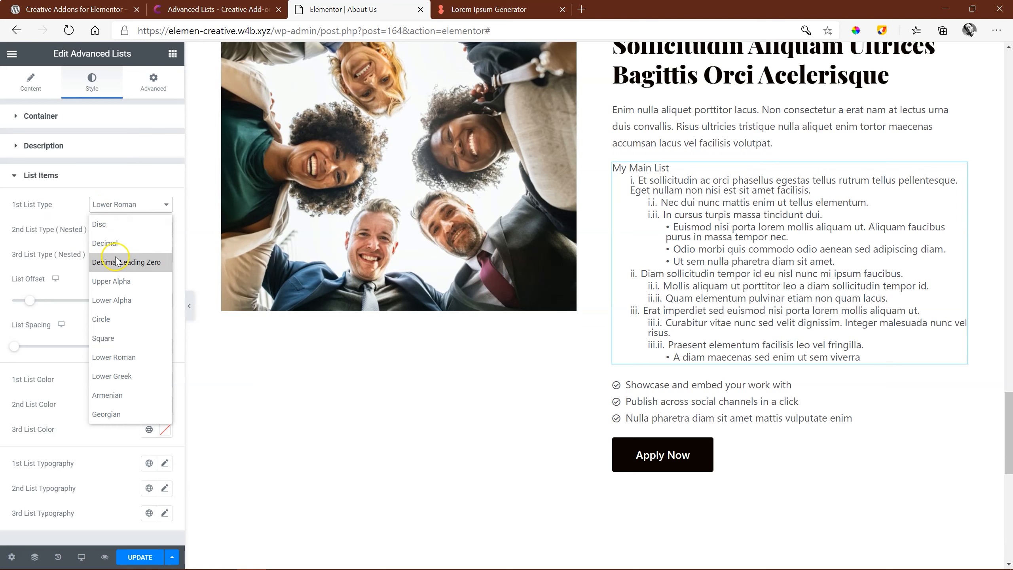
pyautogui.click(115, 415)
pyautogui.click(103, 205)
pyautogui.click(119, 396)
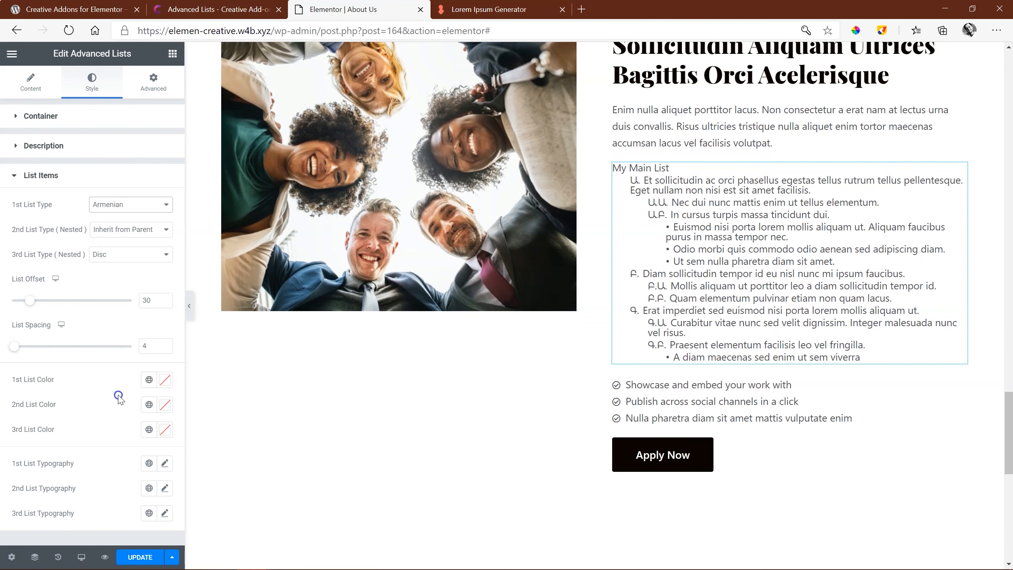
pyautogui.click(103, 202)
pyautogui.click(123, 375)
pyautogui.click(122, 204)
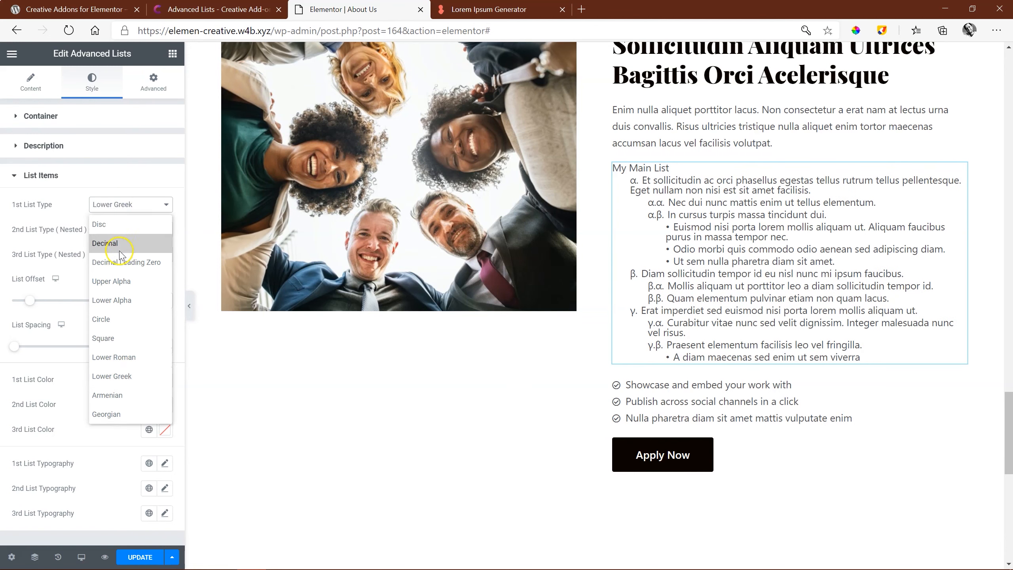
pyautogui.click(119, 223)
# Set the first-level list type to Lower Alpha, the second-level to Decimal and the third-level to Circle.
pyautogui.click(122, 204)
pyautogui.click(70, 234)
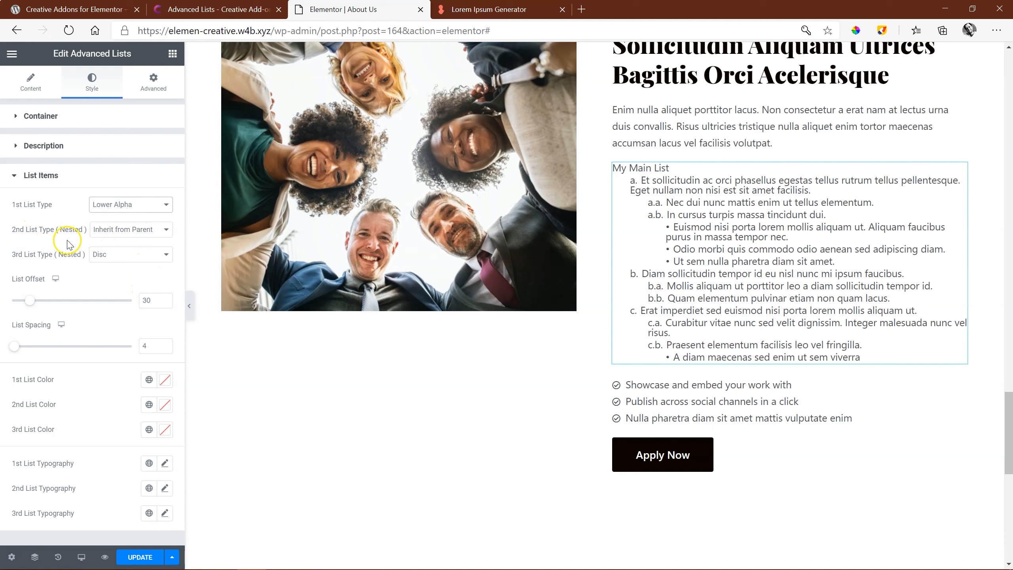
pyautogui.click(127, 236)
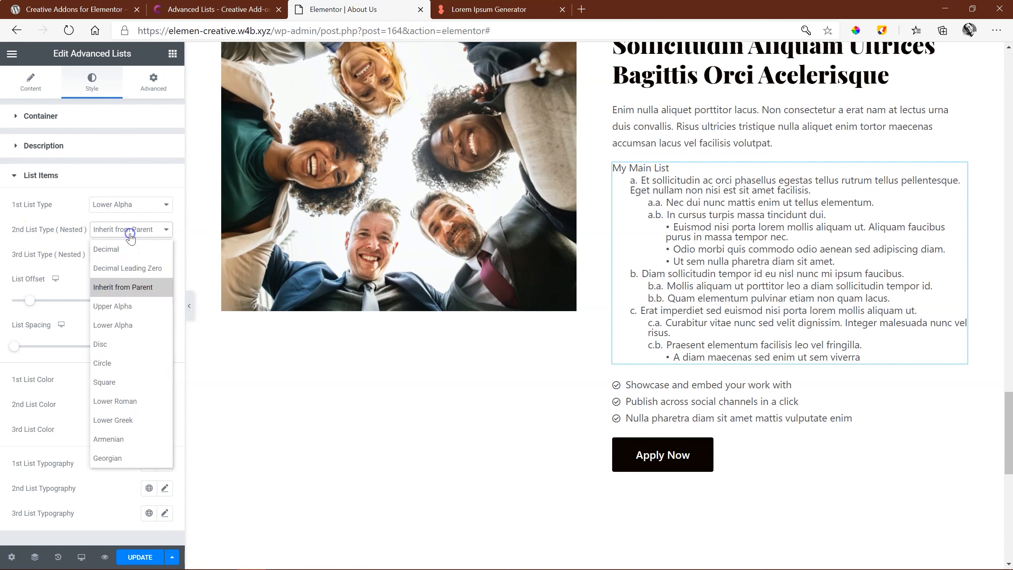
pyautogui.click(122, 247)
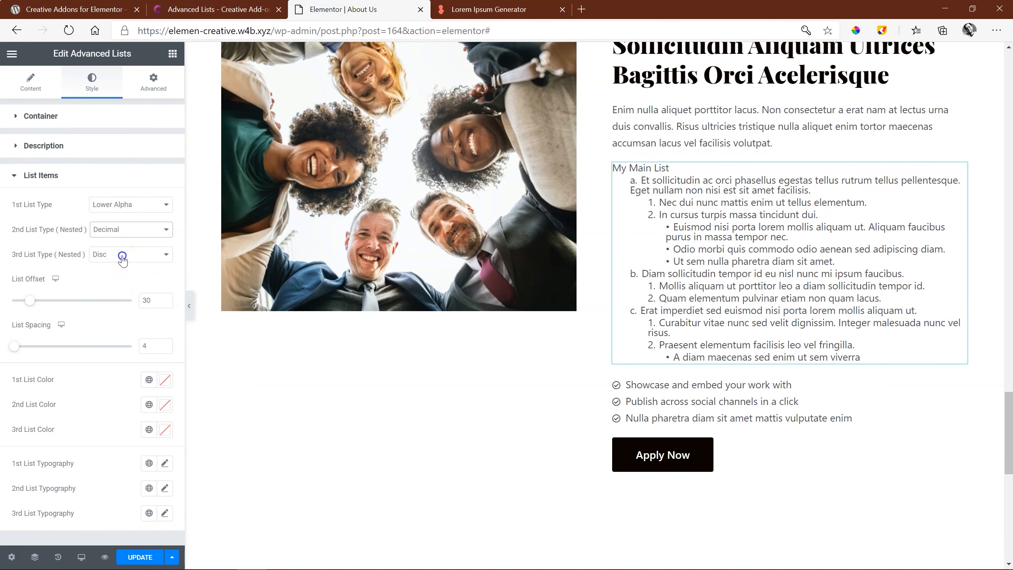
pyautogui.click(124, 255)
pyautogui.click(119, 388)
# Increase the list offset to 41 and the list spacing to 12.
pyautogui.moveTo(31, 301); pyautogui.dragTo(35, 302)
pyautogui.click(14, 348)
pyautogui.moveTo(12, 347); pyautogui.dragTo(17, 347)
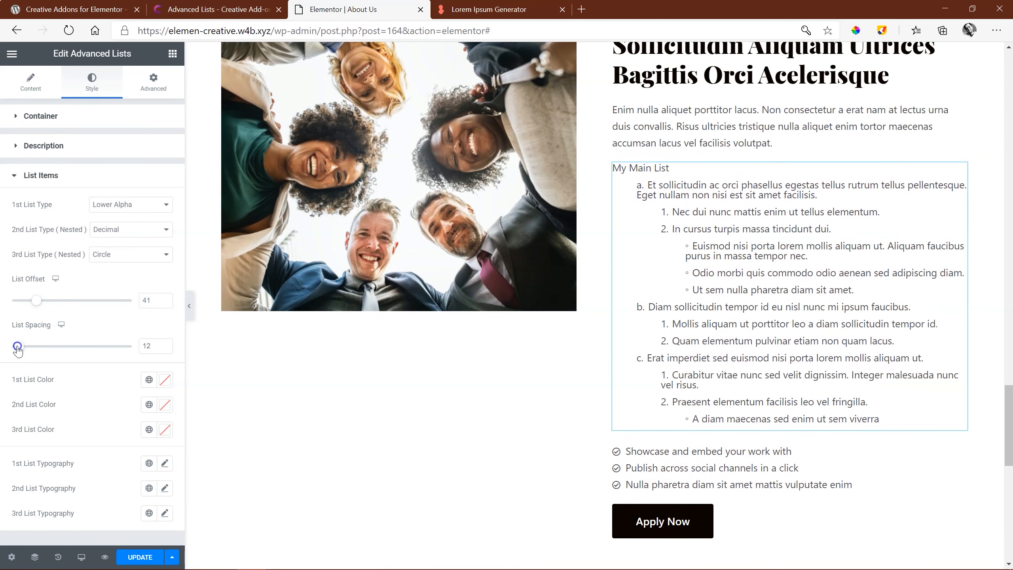
# Set the first-level list color to dark red #A42A2A and the second-level list color to a muted blue.
pyautogui.click(165, 380)
pyautogui.click(129, 247)
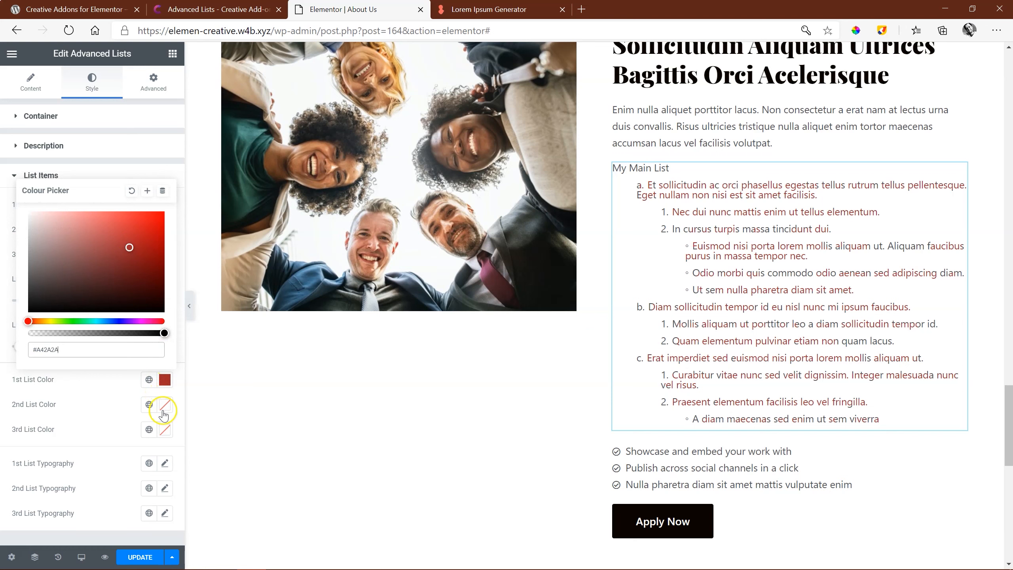
pyautogui.click(164, 406)
pyautogui.click(70, 277)
pyautogui.moveTo(70, 277); pyautogui.dragTo(84, 278)
pyautogui.moveTo(29, 346); pyautogui.dragTo(111, 347)
# Set the third-level list color to green #1EC152.
pyautogui.click(164, 430)
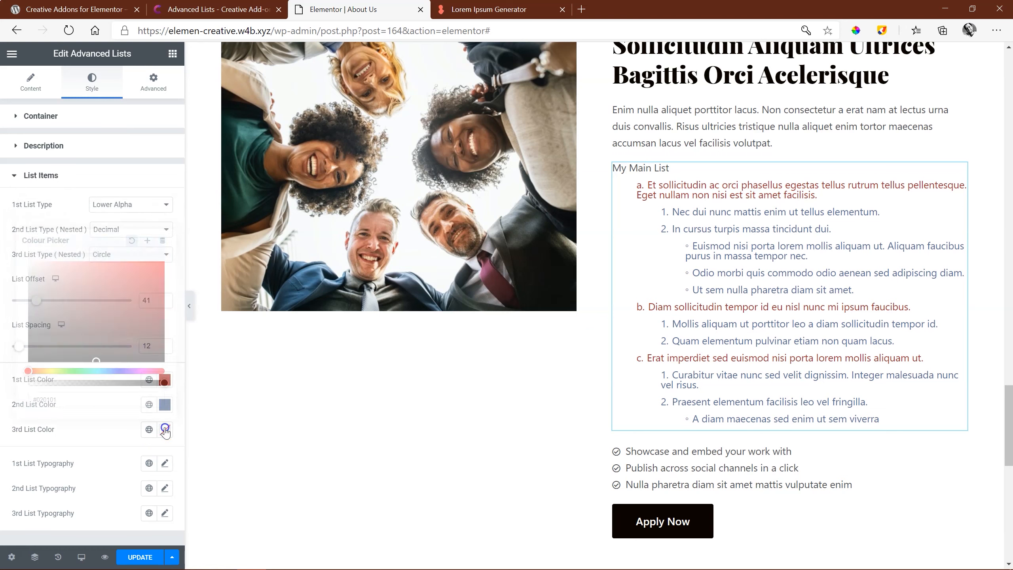
pyautogui.moveTo(29, 371)
pyautogui.mouseDown()
pyautogui.moveTo(82, 382)
pyautogui.moveTo(143, 286)
pyautogui.mouseUp()
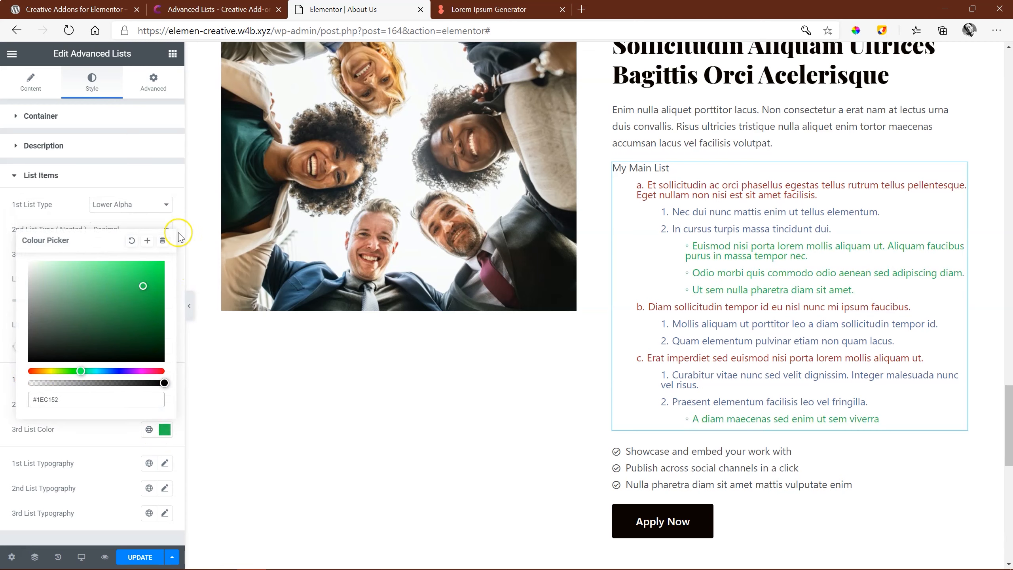
pyautogui.click(111, 457)
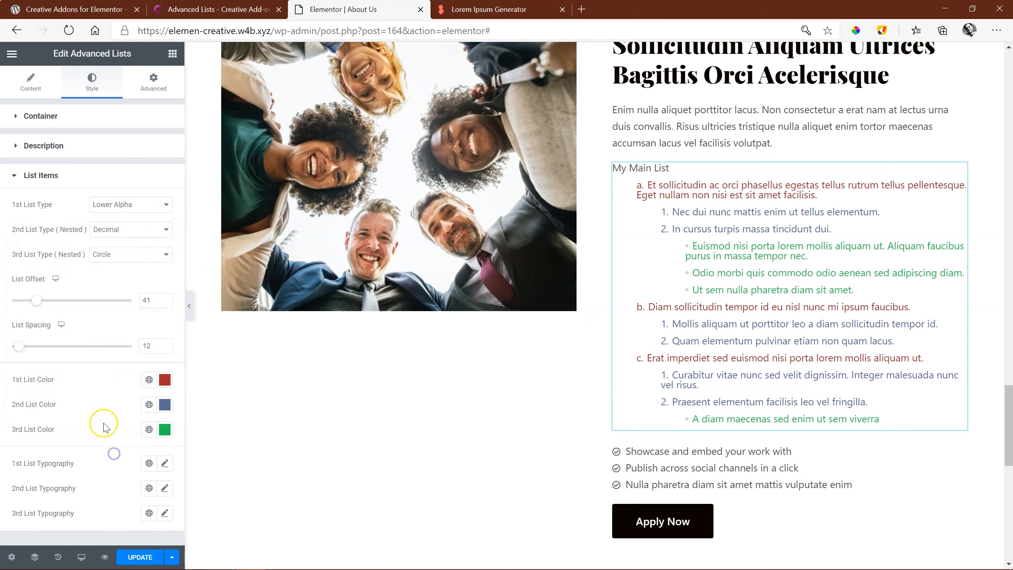
# Set the first-level list typography to weight 700 and adjust its font size.
pyautogui.click(165, 463)
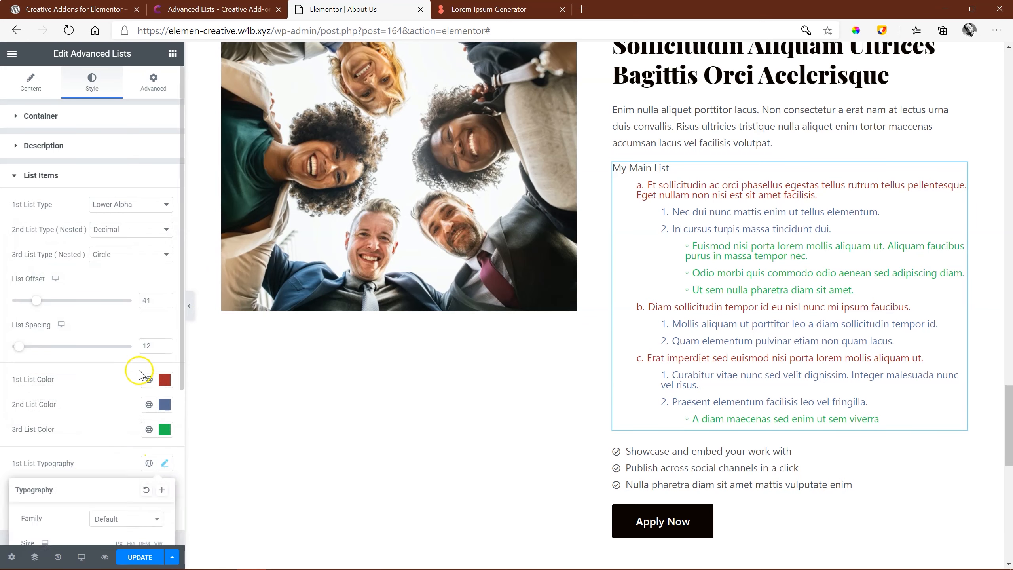
pyautogui.scroll(-1, 138, 373)
pyautogui.scroll(-4, 138, 373)
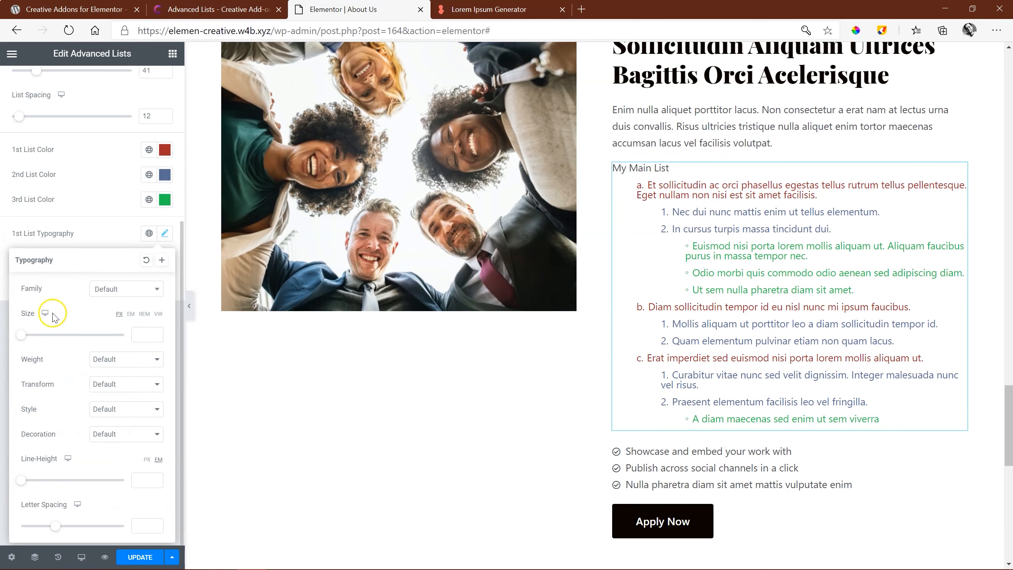
pyautogui.click(102, 360)
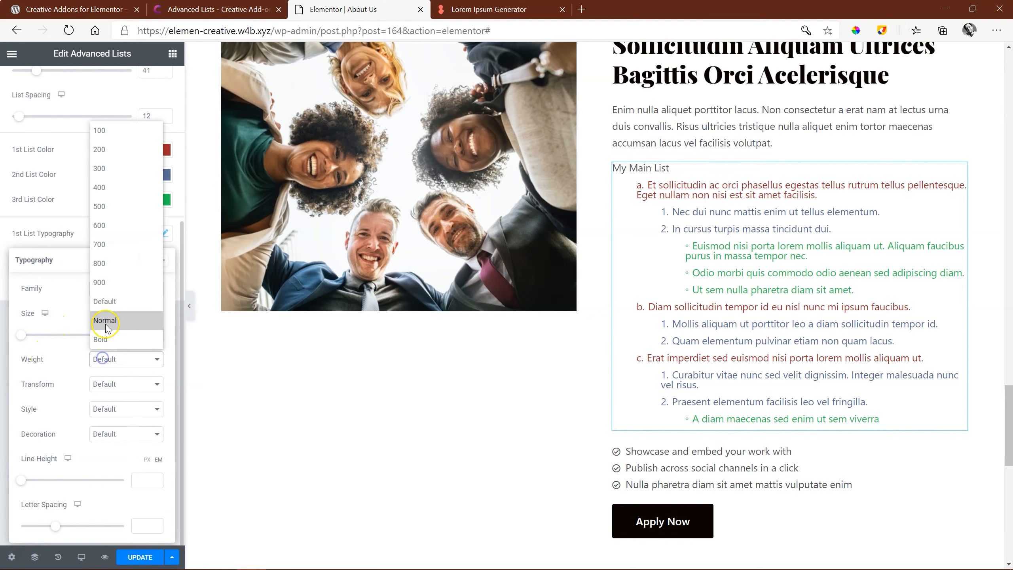
pyautogui.click(100, 245)
pyautogui.moveTo(22, 336); pyautogui.dragTo(29, 336)
pyautogui.click(165, 234)
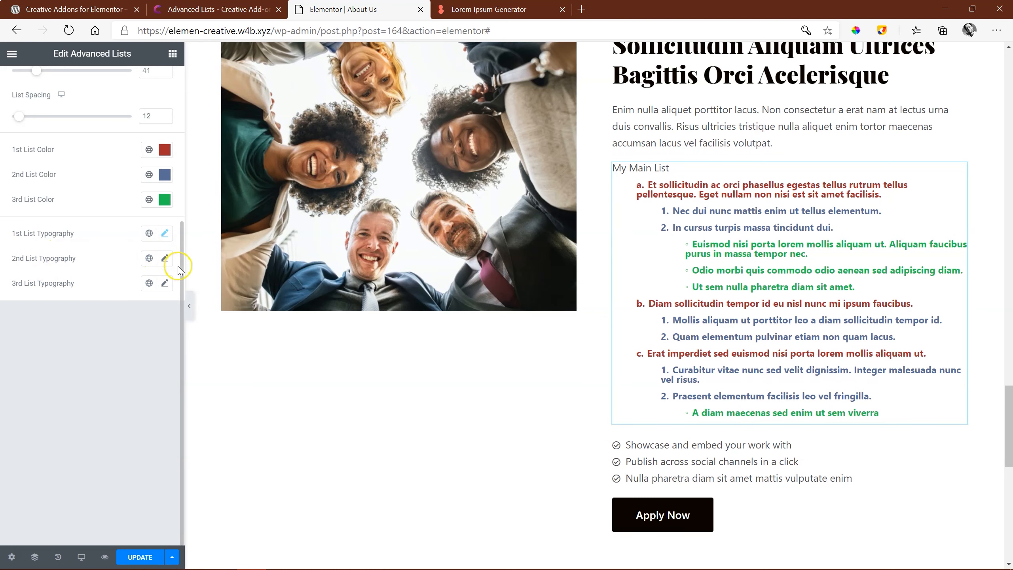
# Set the second-level list typography to weight 300 and a font size of 18 px.
pyautogui.click(165, 258)
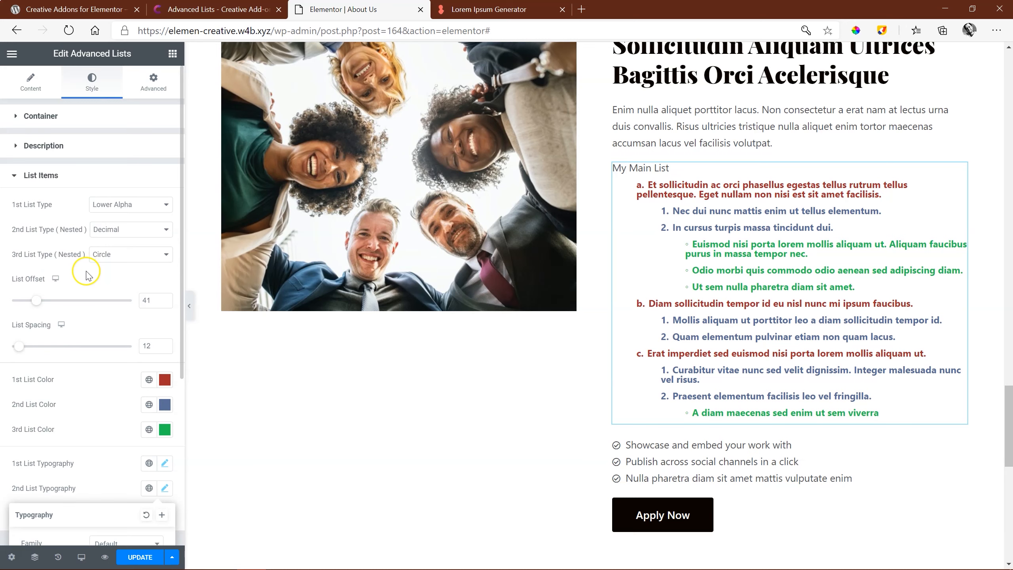
pyautogui.scroll(-5, 82, 374)
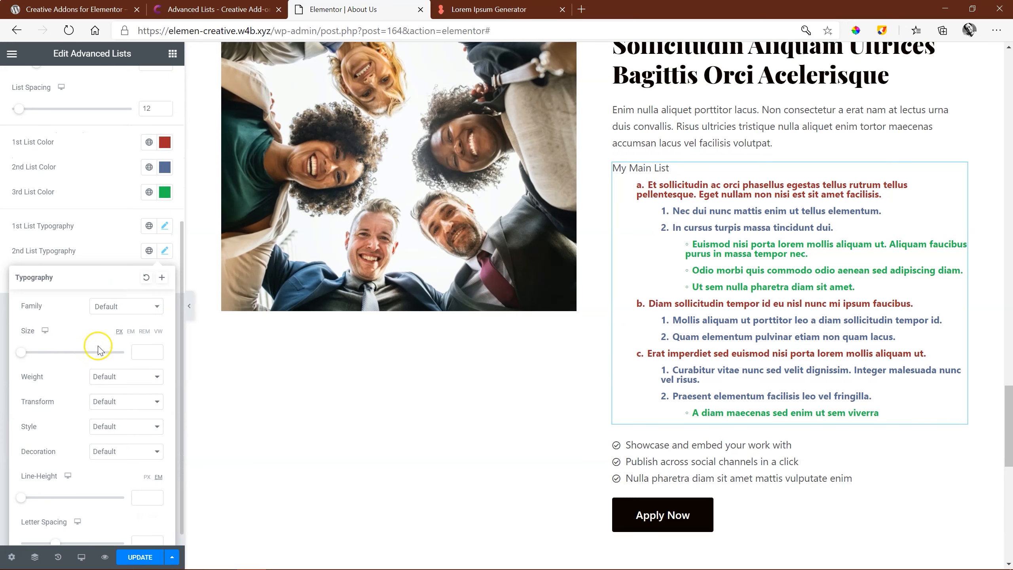
pyautogui.click(104, 376)
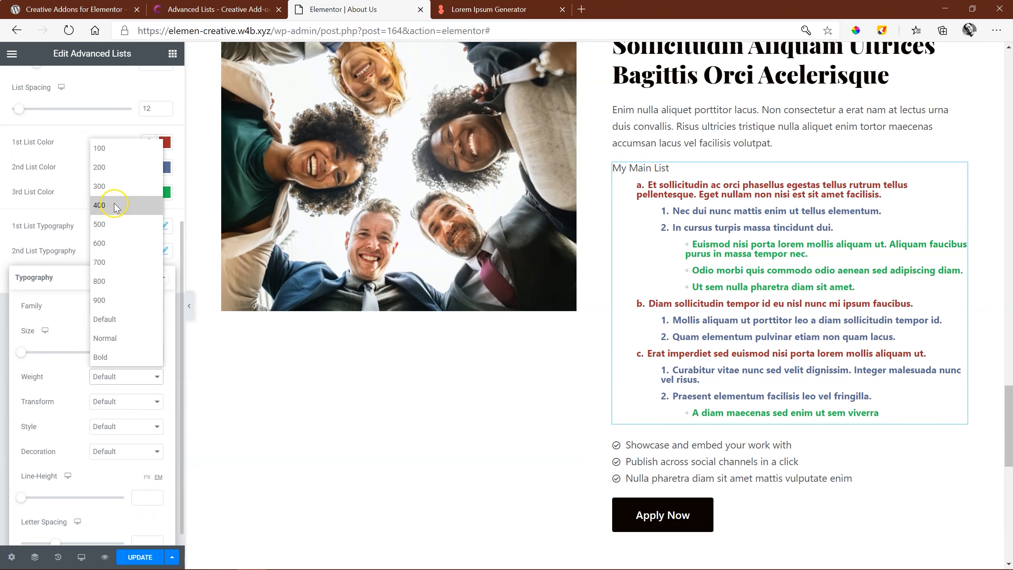
pyautogui.click(114, 190)
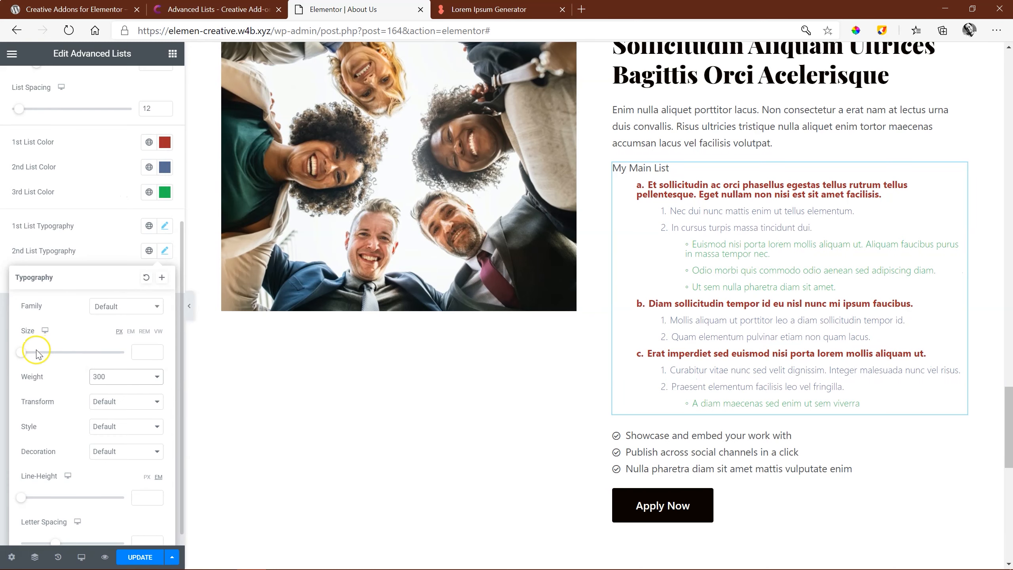
pyautogui.moveTo(18, 353); pyautogui.dragTo(27, 355)
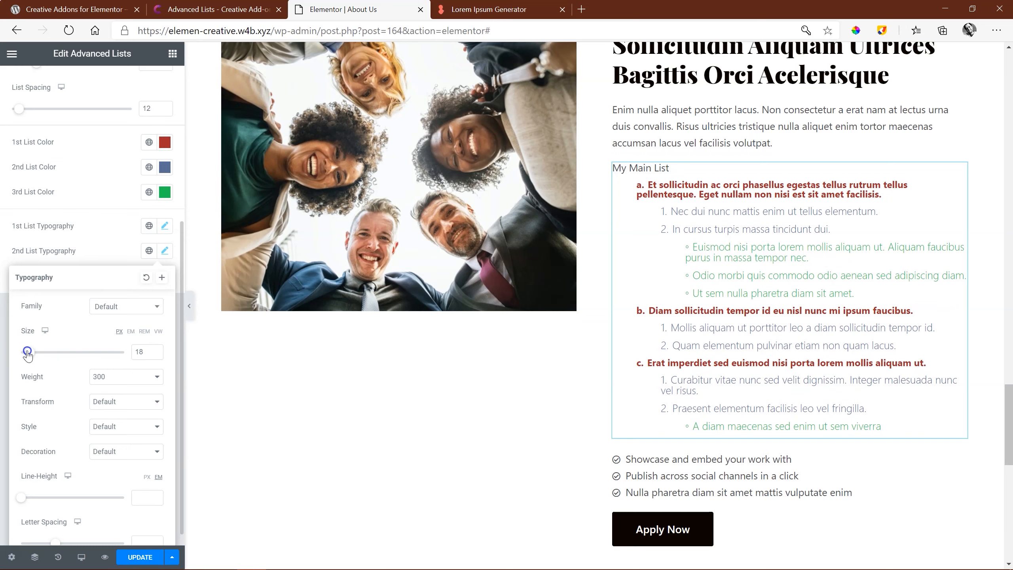
pyautogui.click(164, 250)
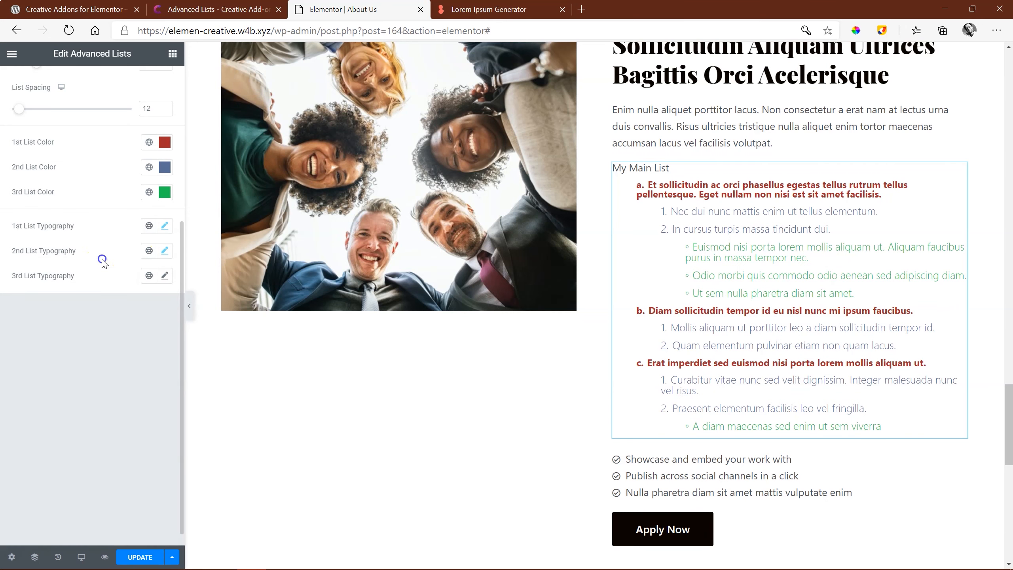